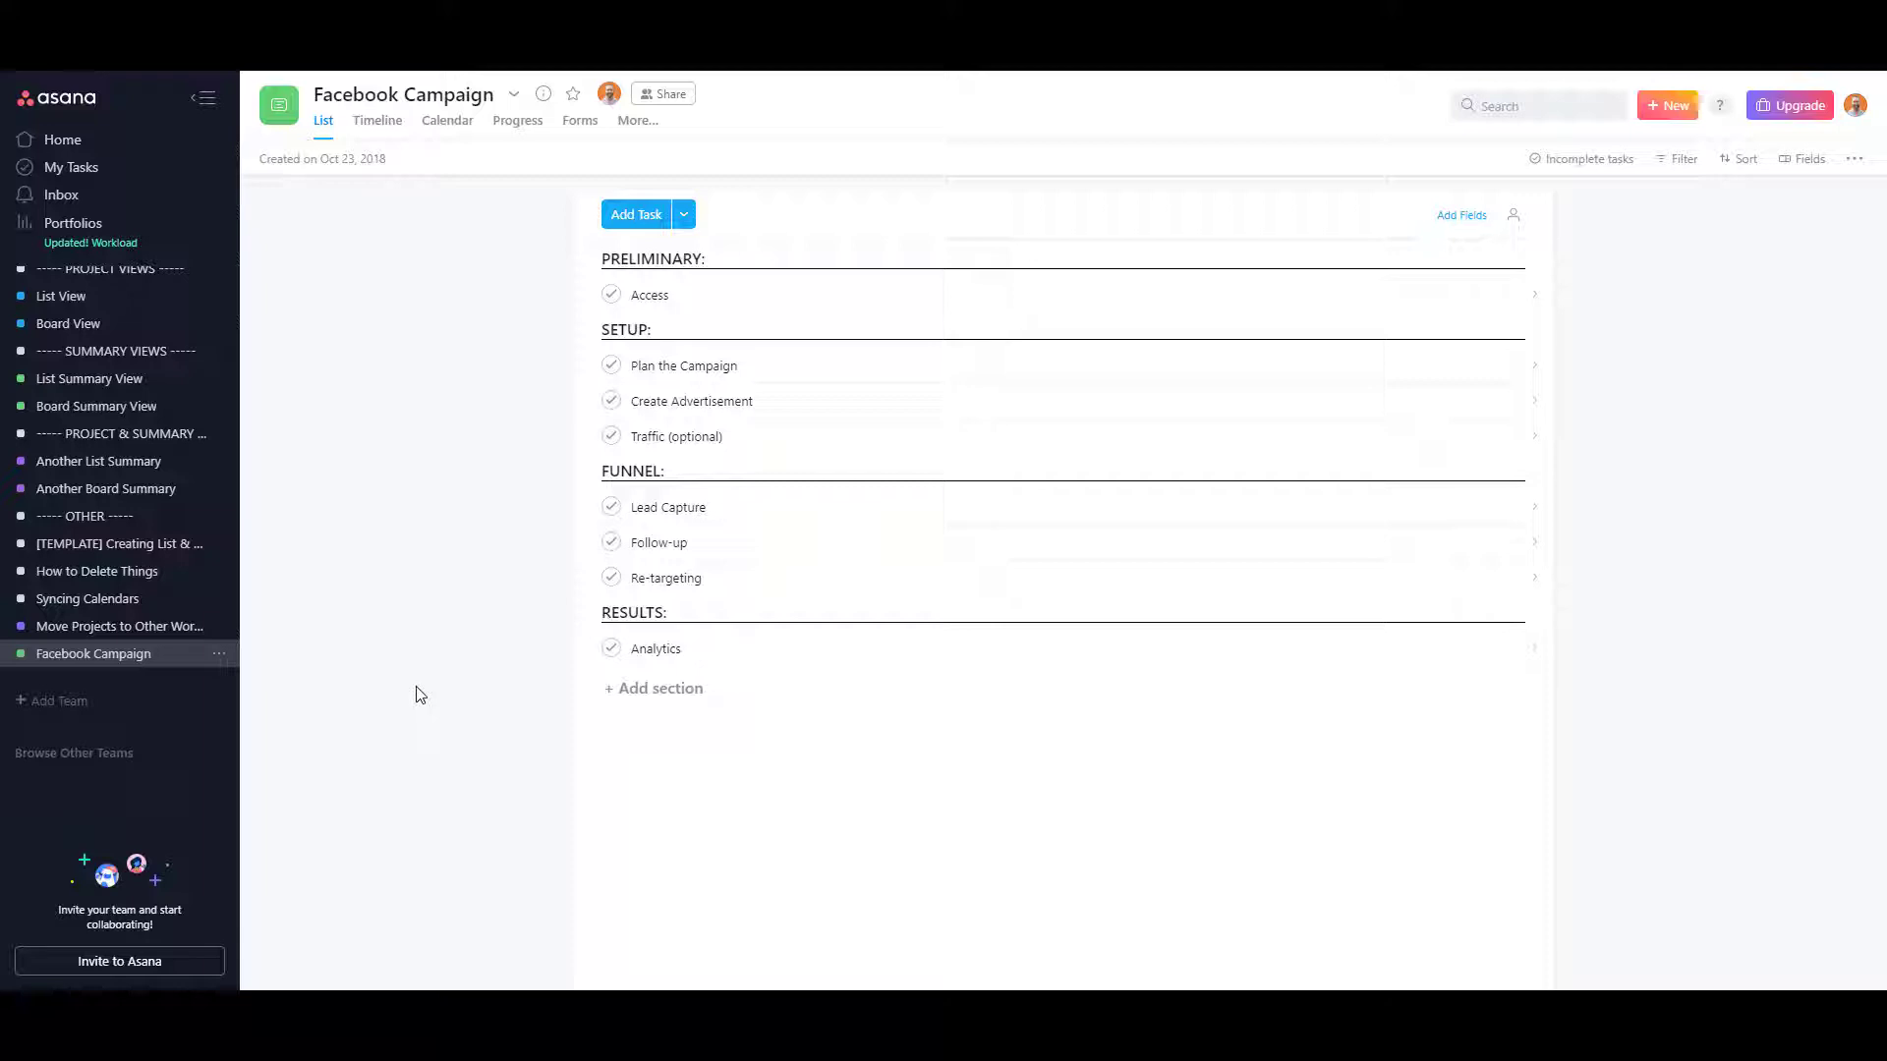
# - Delete the Analytics task through the more-actions menu in its details pane
pyautogui.click(721, 659)
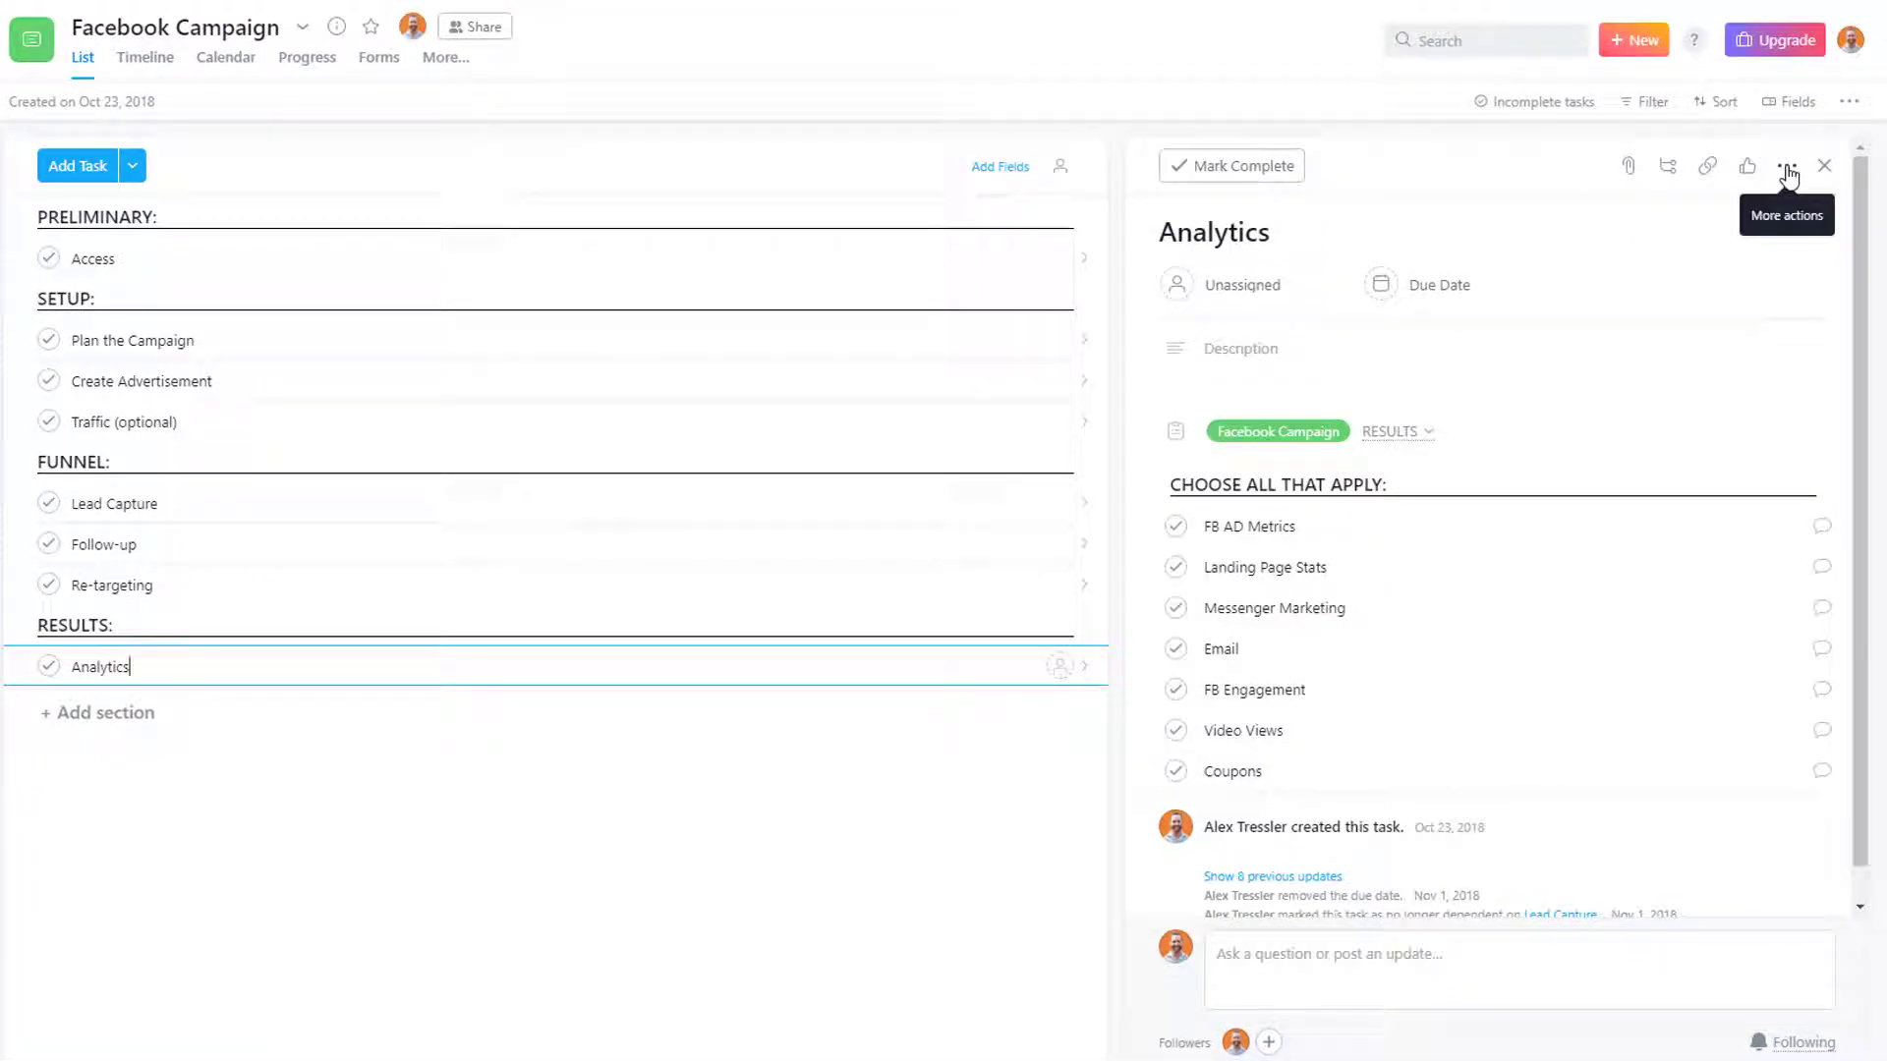
pyautogui.click(1789, 172)
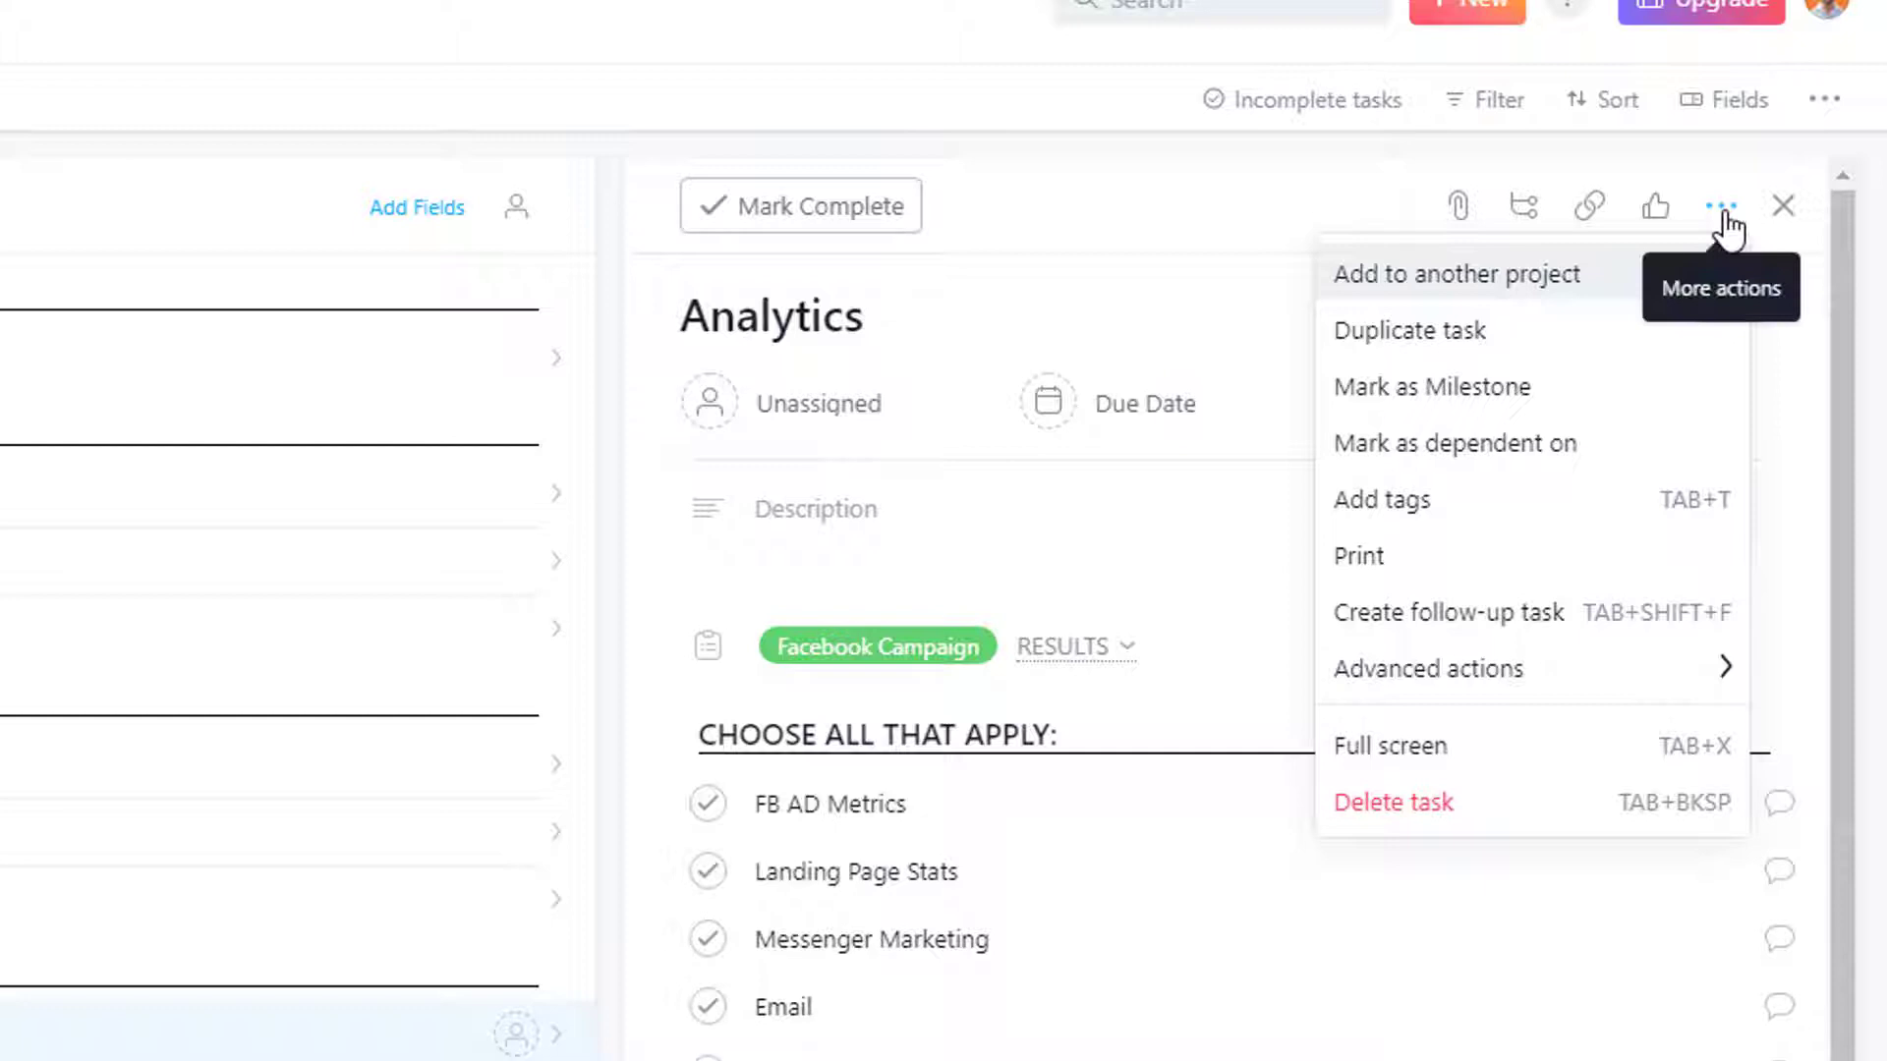
pyautogui.click(1427, 806)
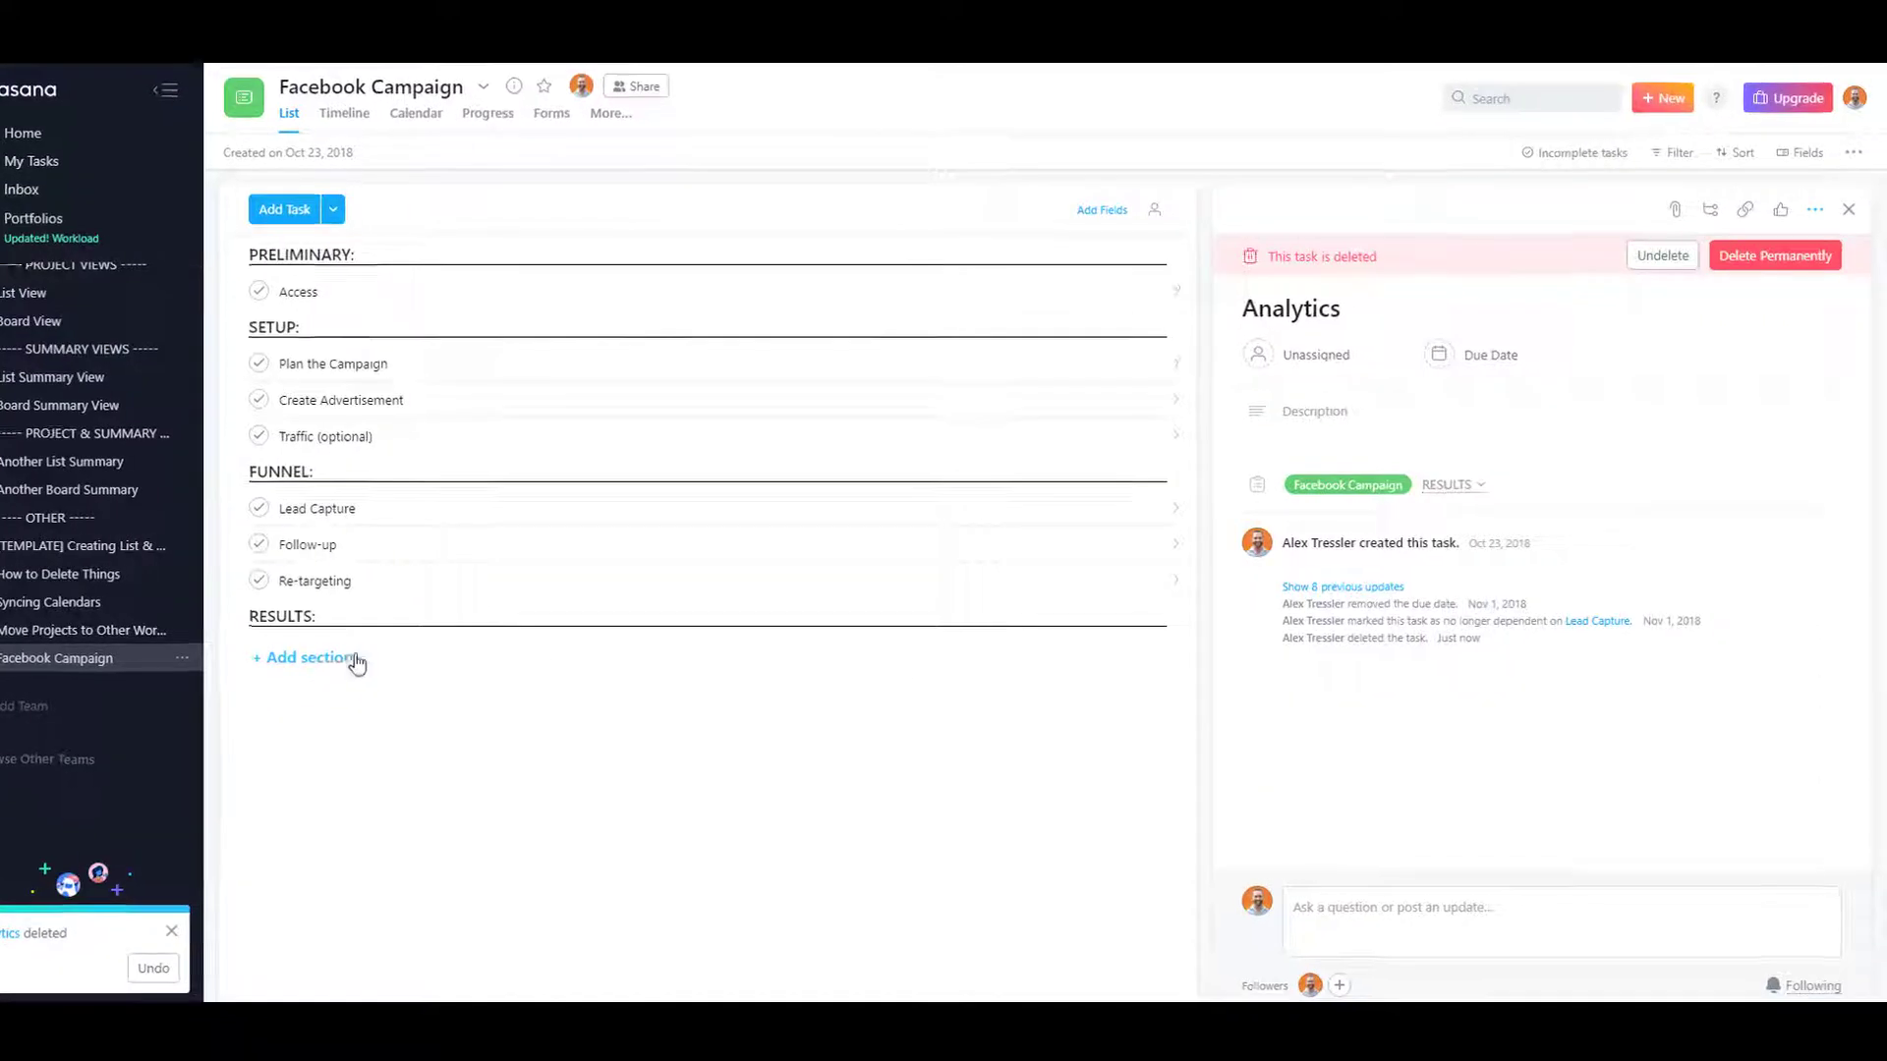
pyautogui.click(411, 621)
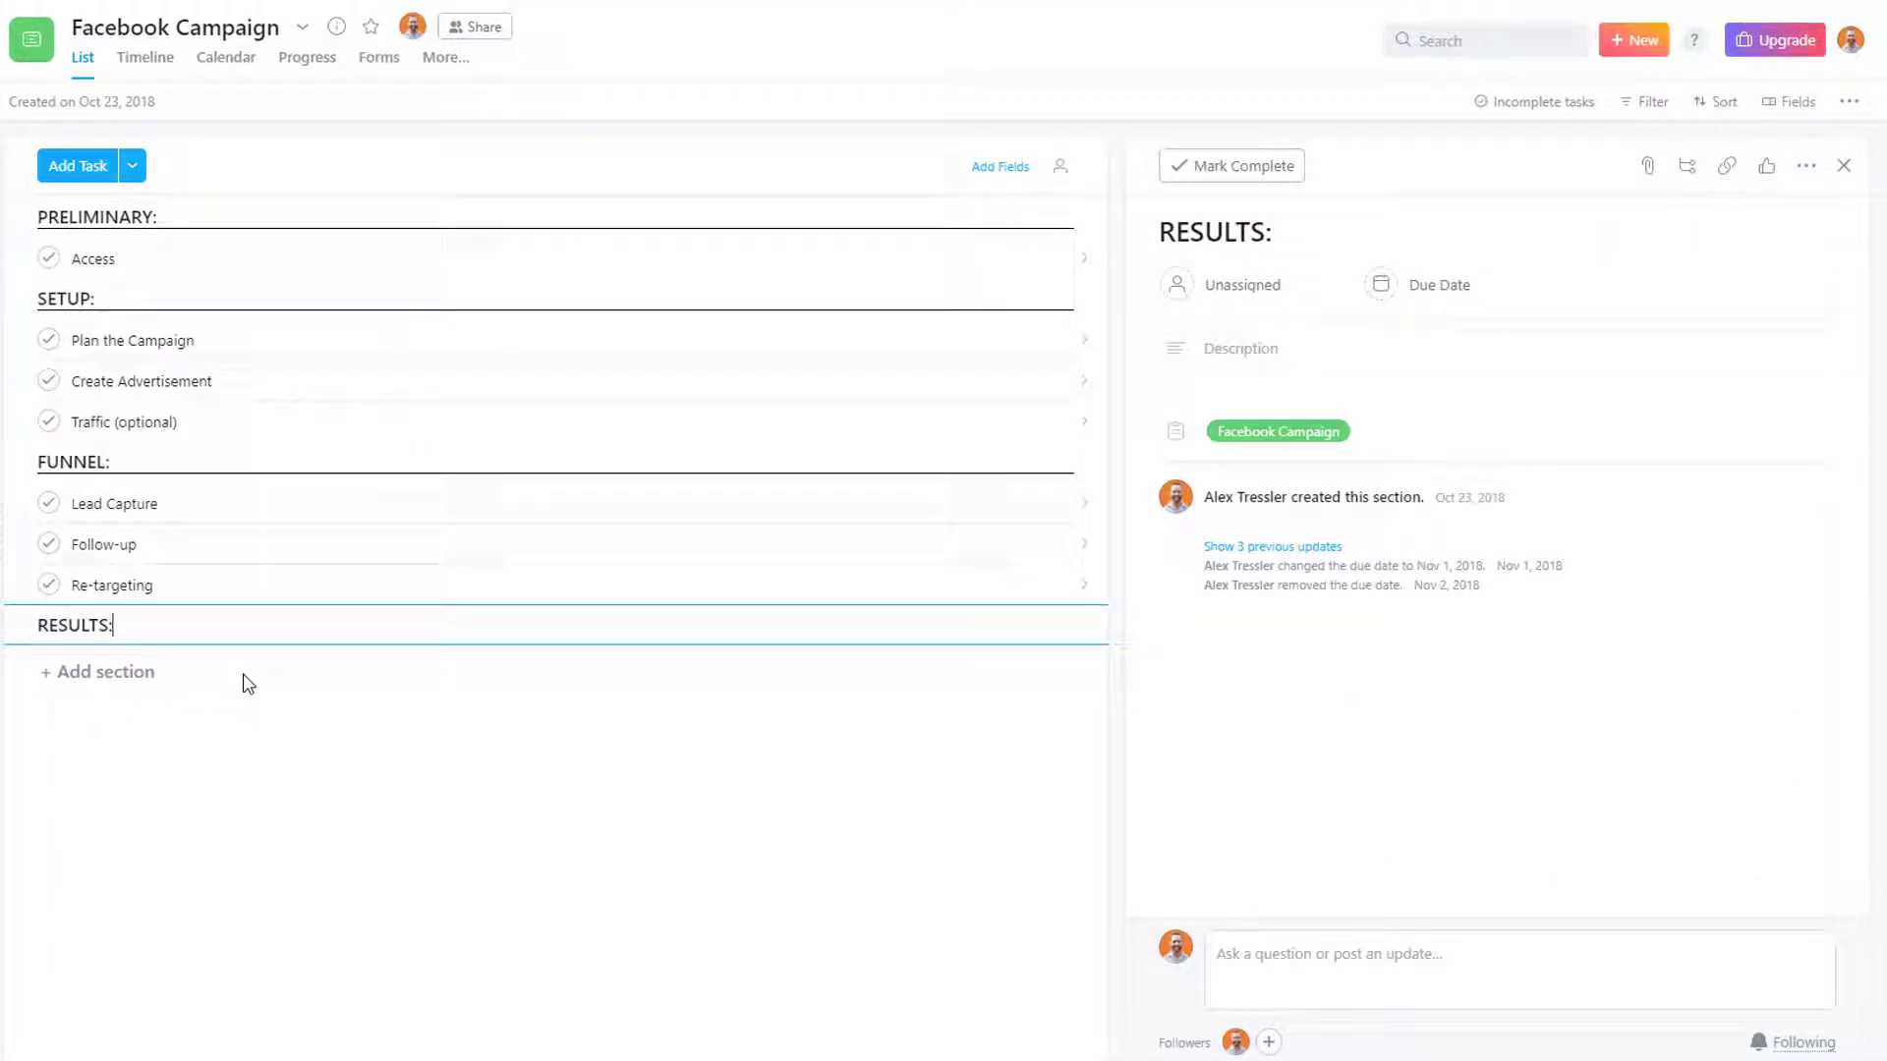
pyautogui.press('Return')
pyautogui.write('Te')
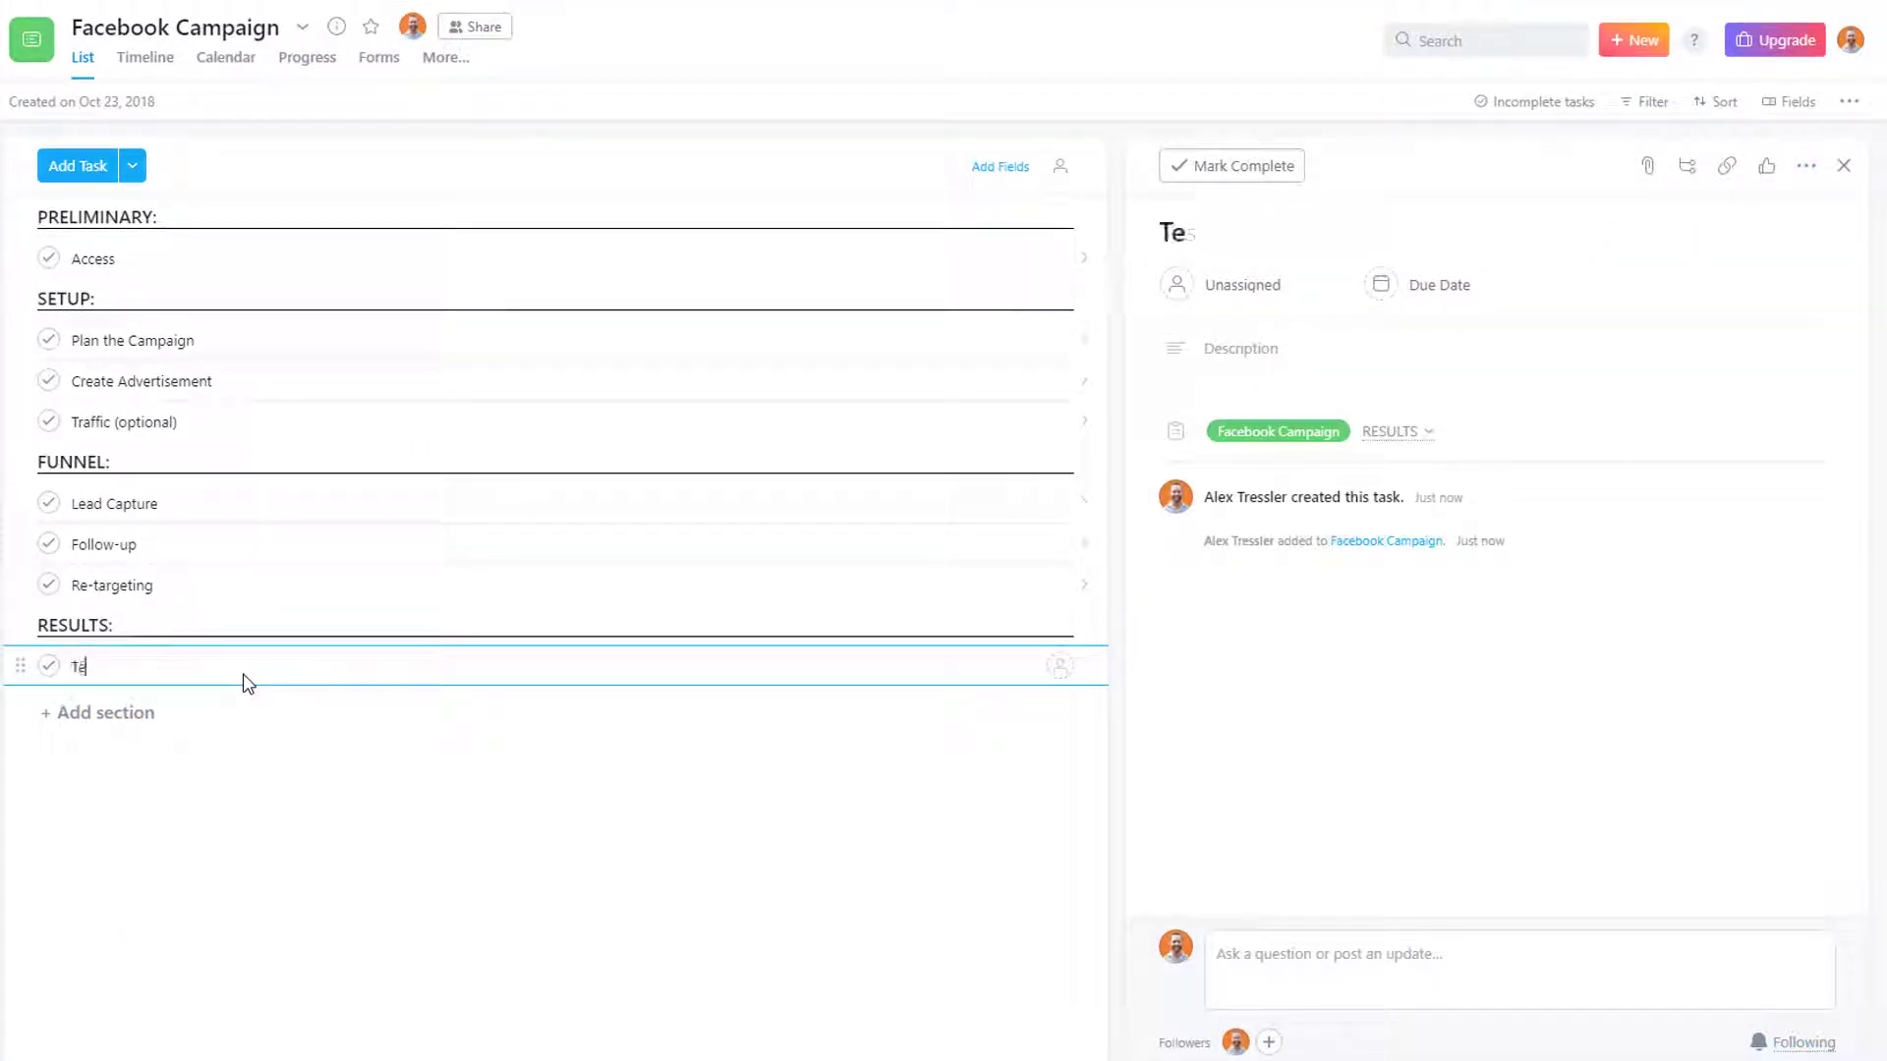
pyautogui.write('st')
pyautogui.press('BackSpace')
pyautogui.press('BackSpace')
pyautogui.press('BackSpace')
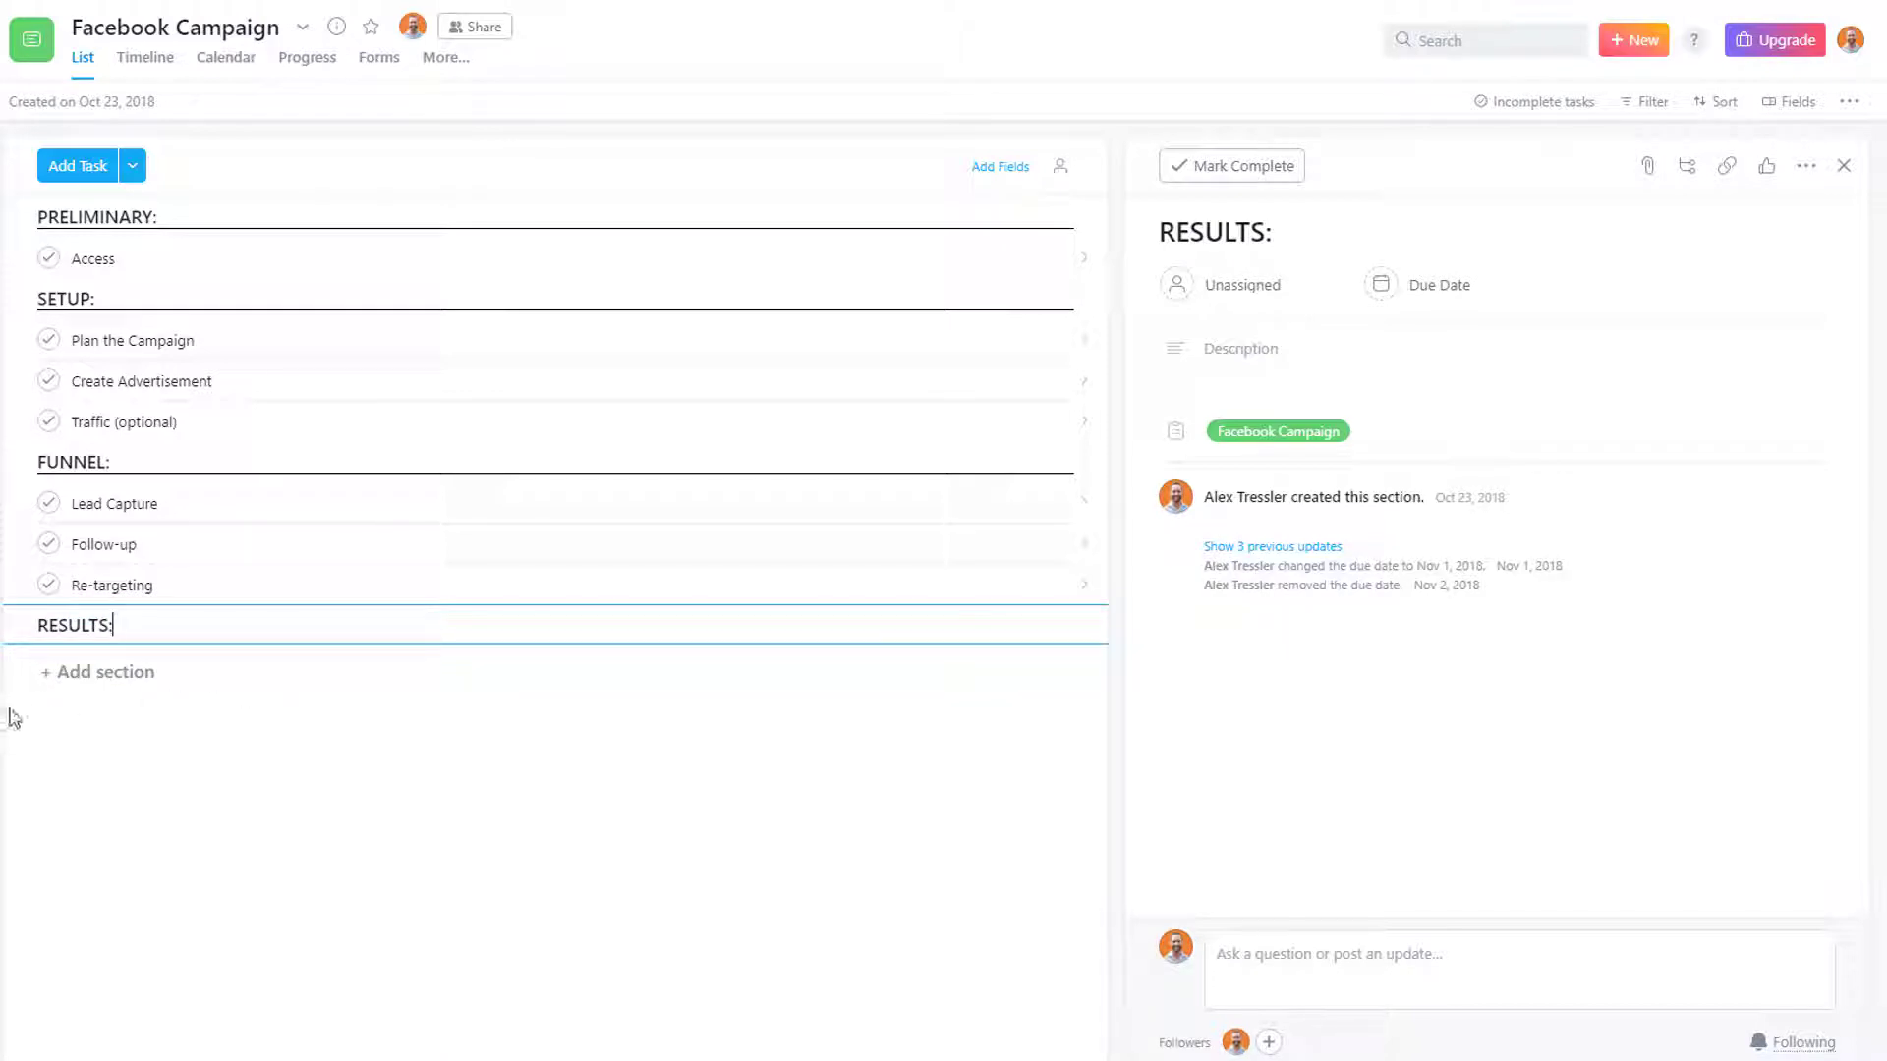
pyautogui.press('Escape')
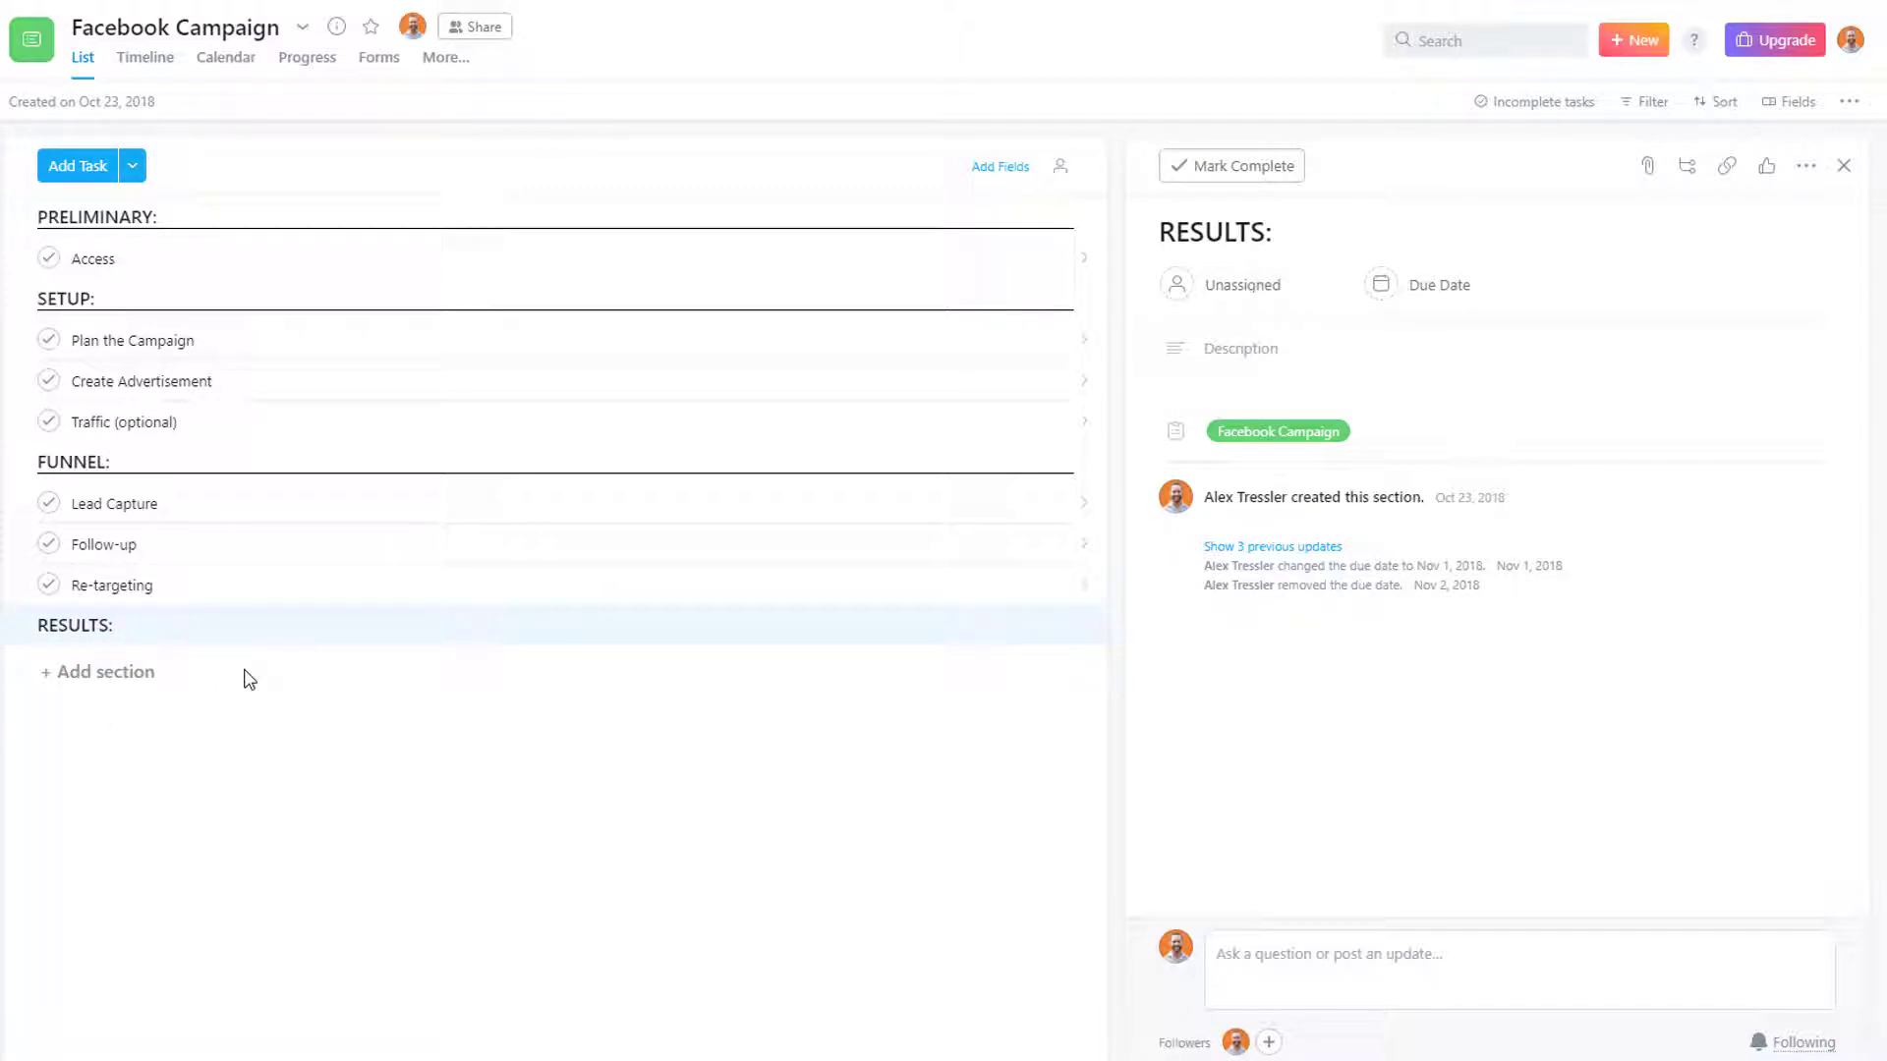
# - Go to Deleted Items through the sidebar's Favorites shortcuts to list the 42 deleted items
pyautogui.scroll(8, 321, 1018)
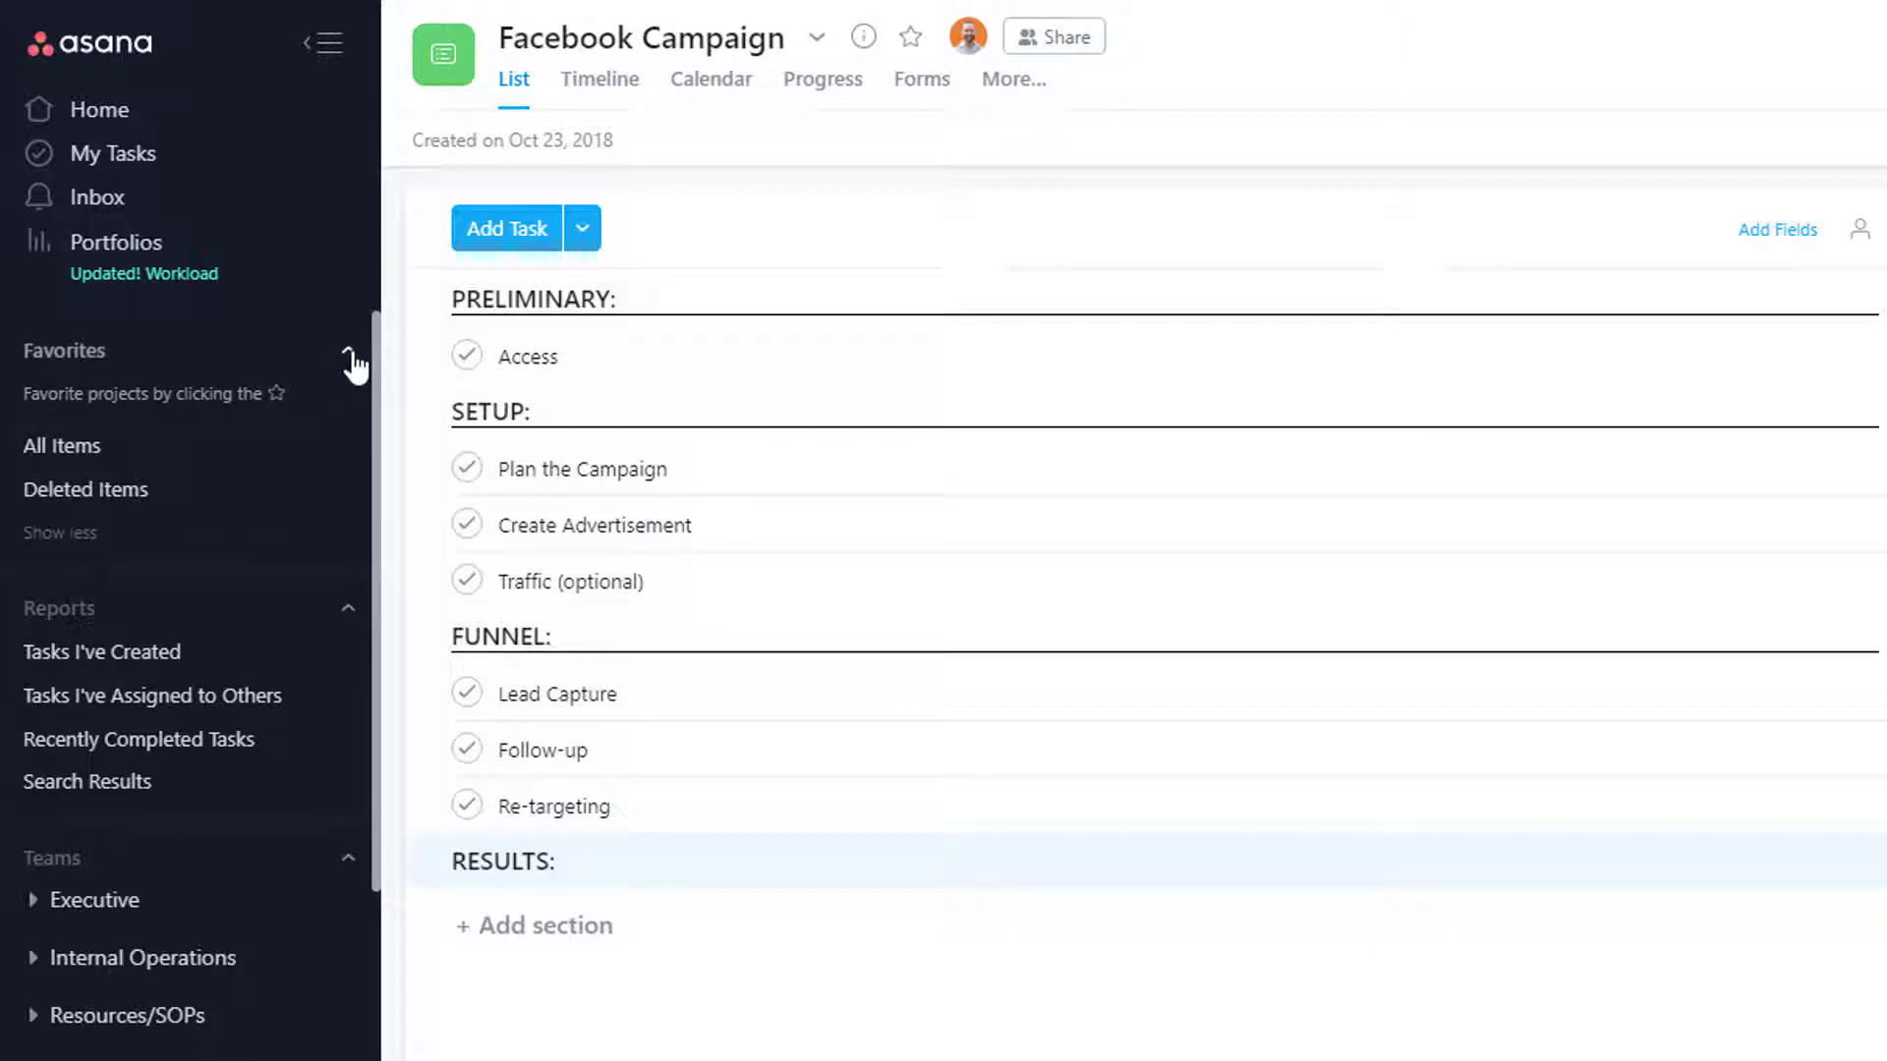
pyautogui.click(77, 538)
pyautogui.click(61, 450)
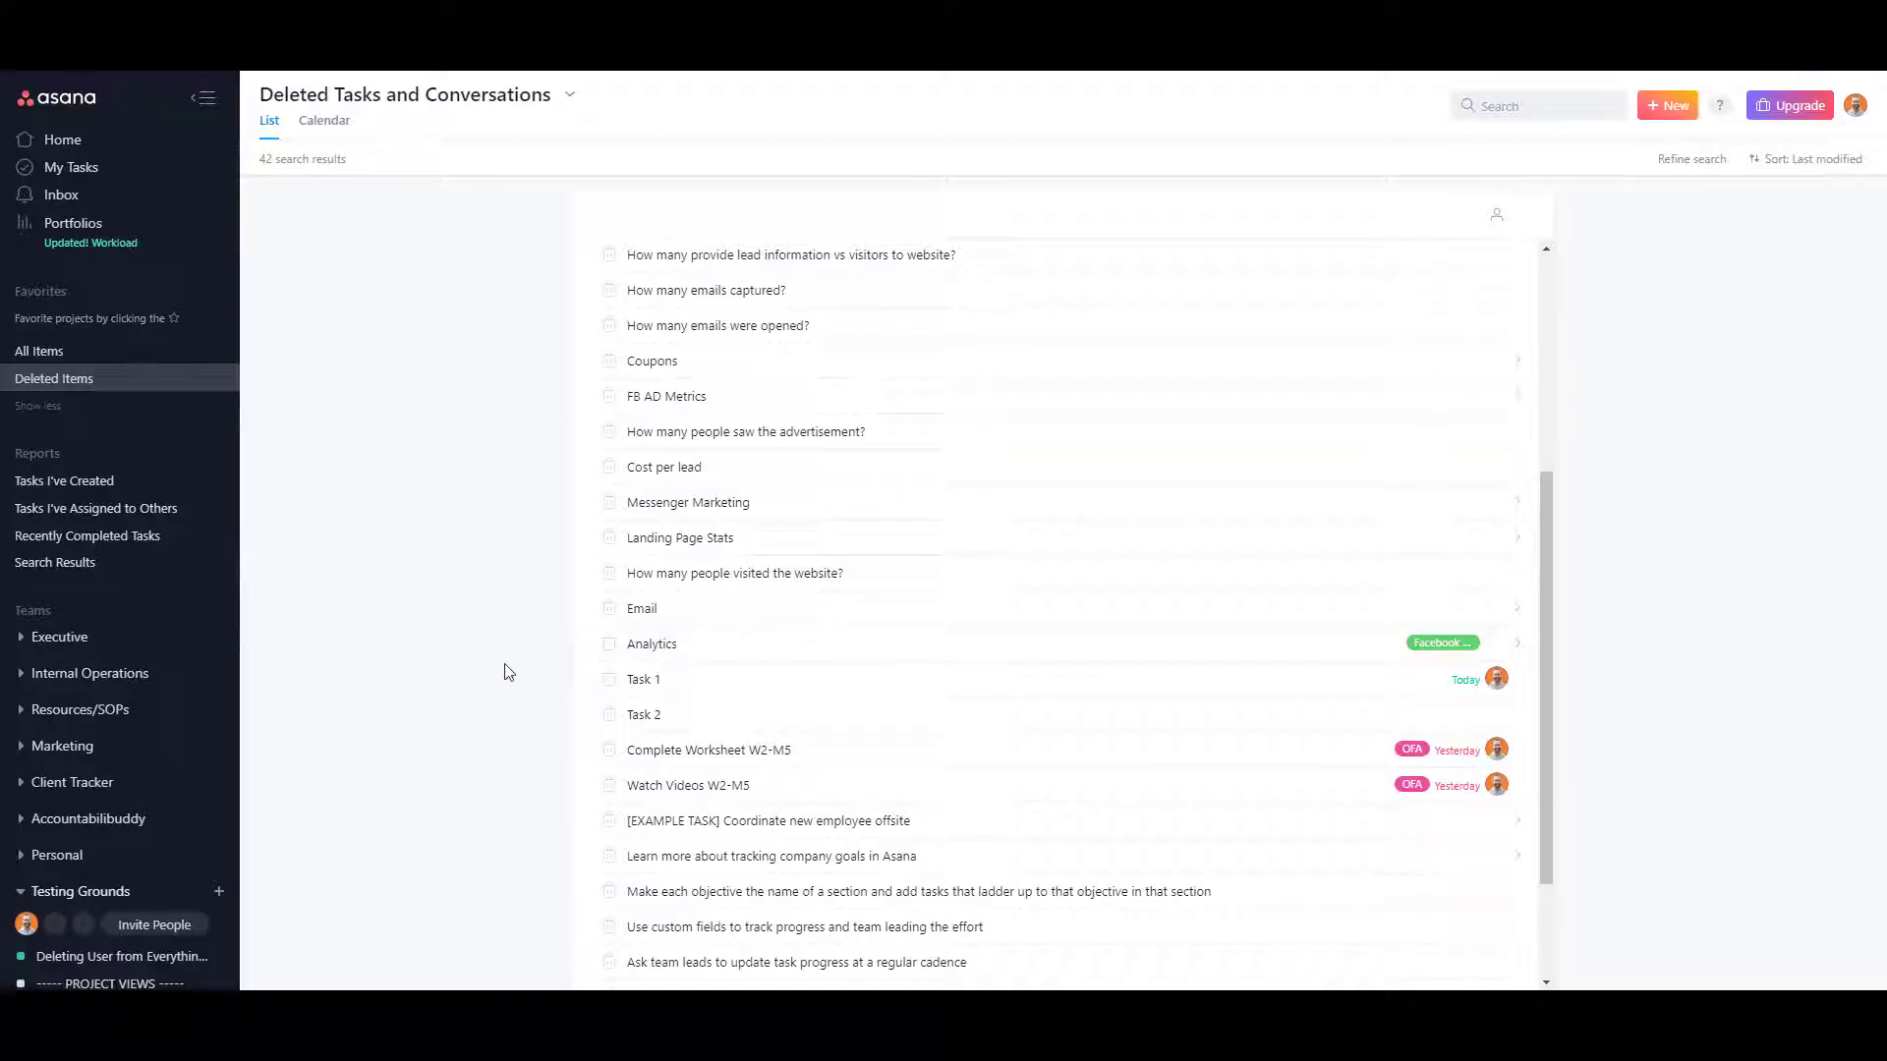
# - Review the deleted Analytics task and its Messenger Marketing subtask in the details pane
pyautogui.click(749, 653)
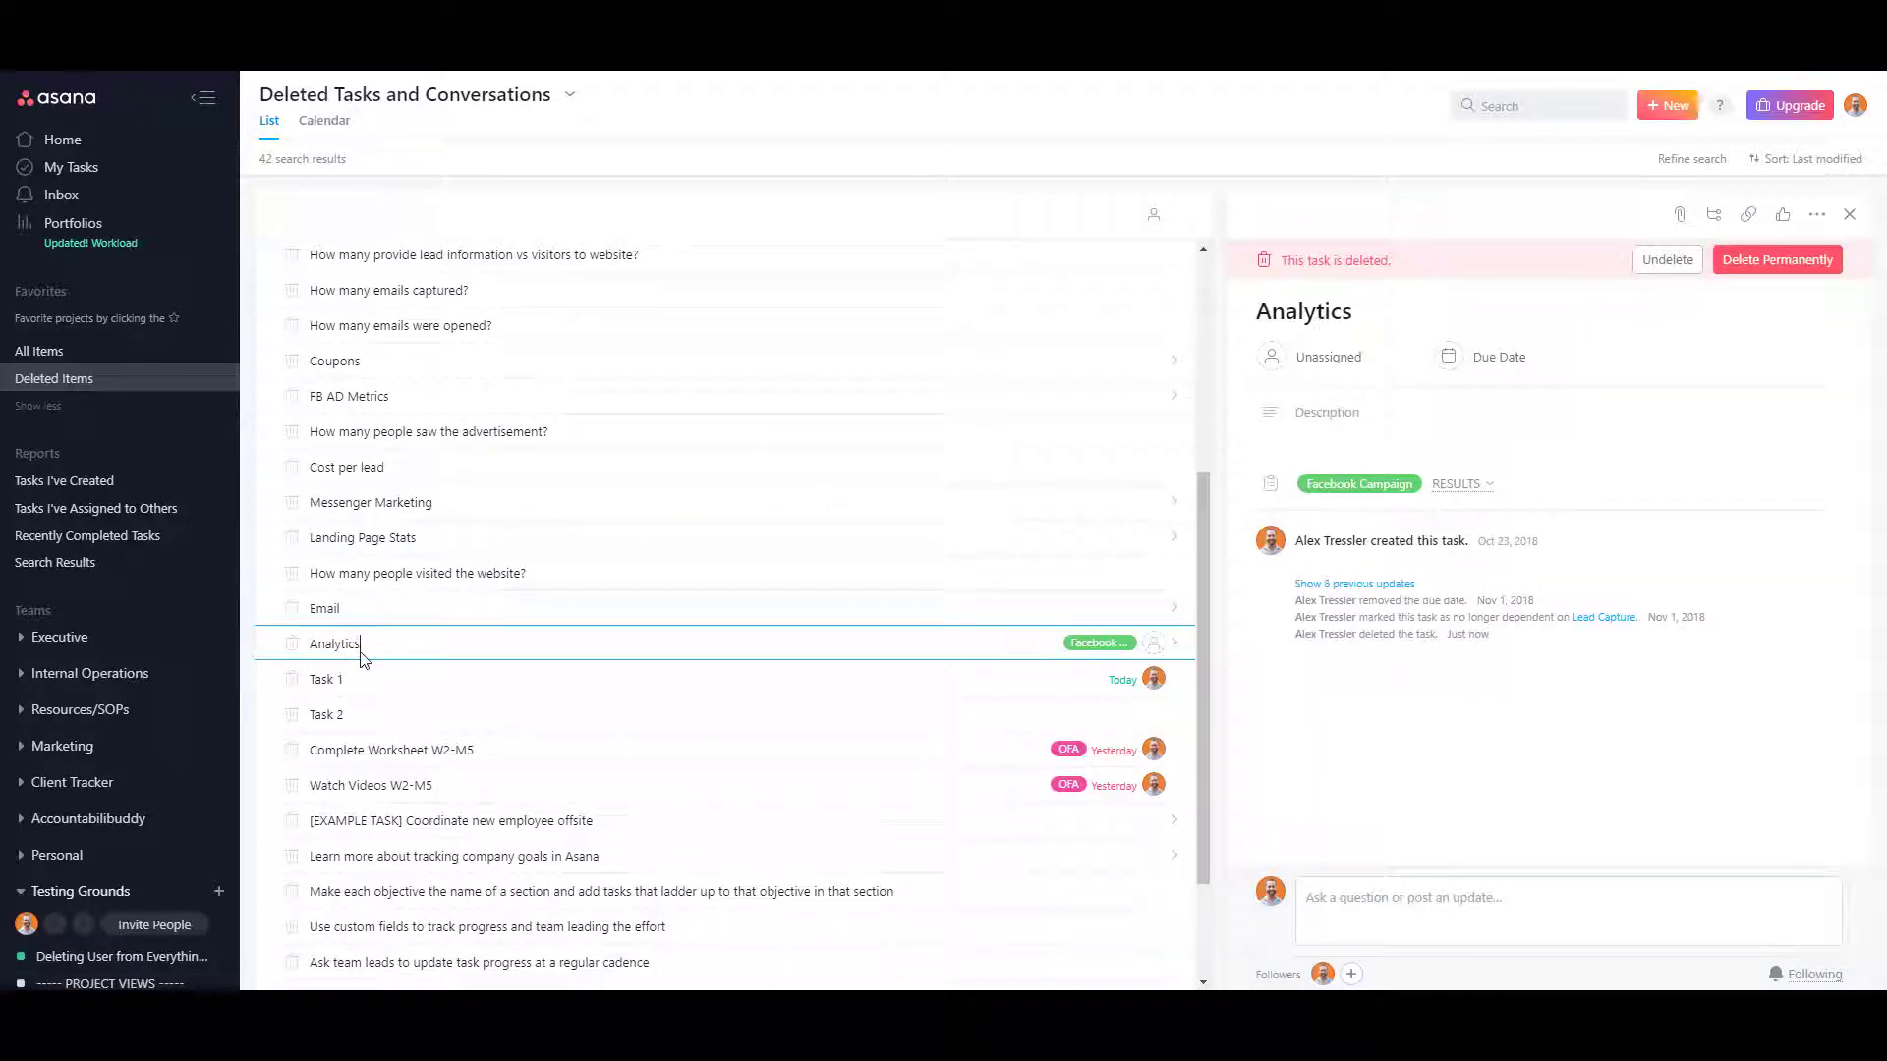
pyautogui.scroll(4, 428, 652)
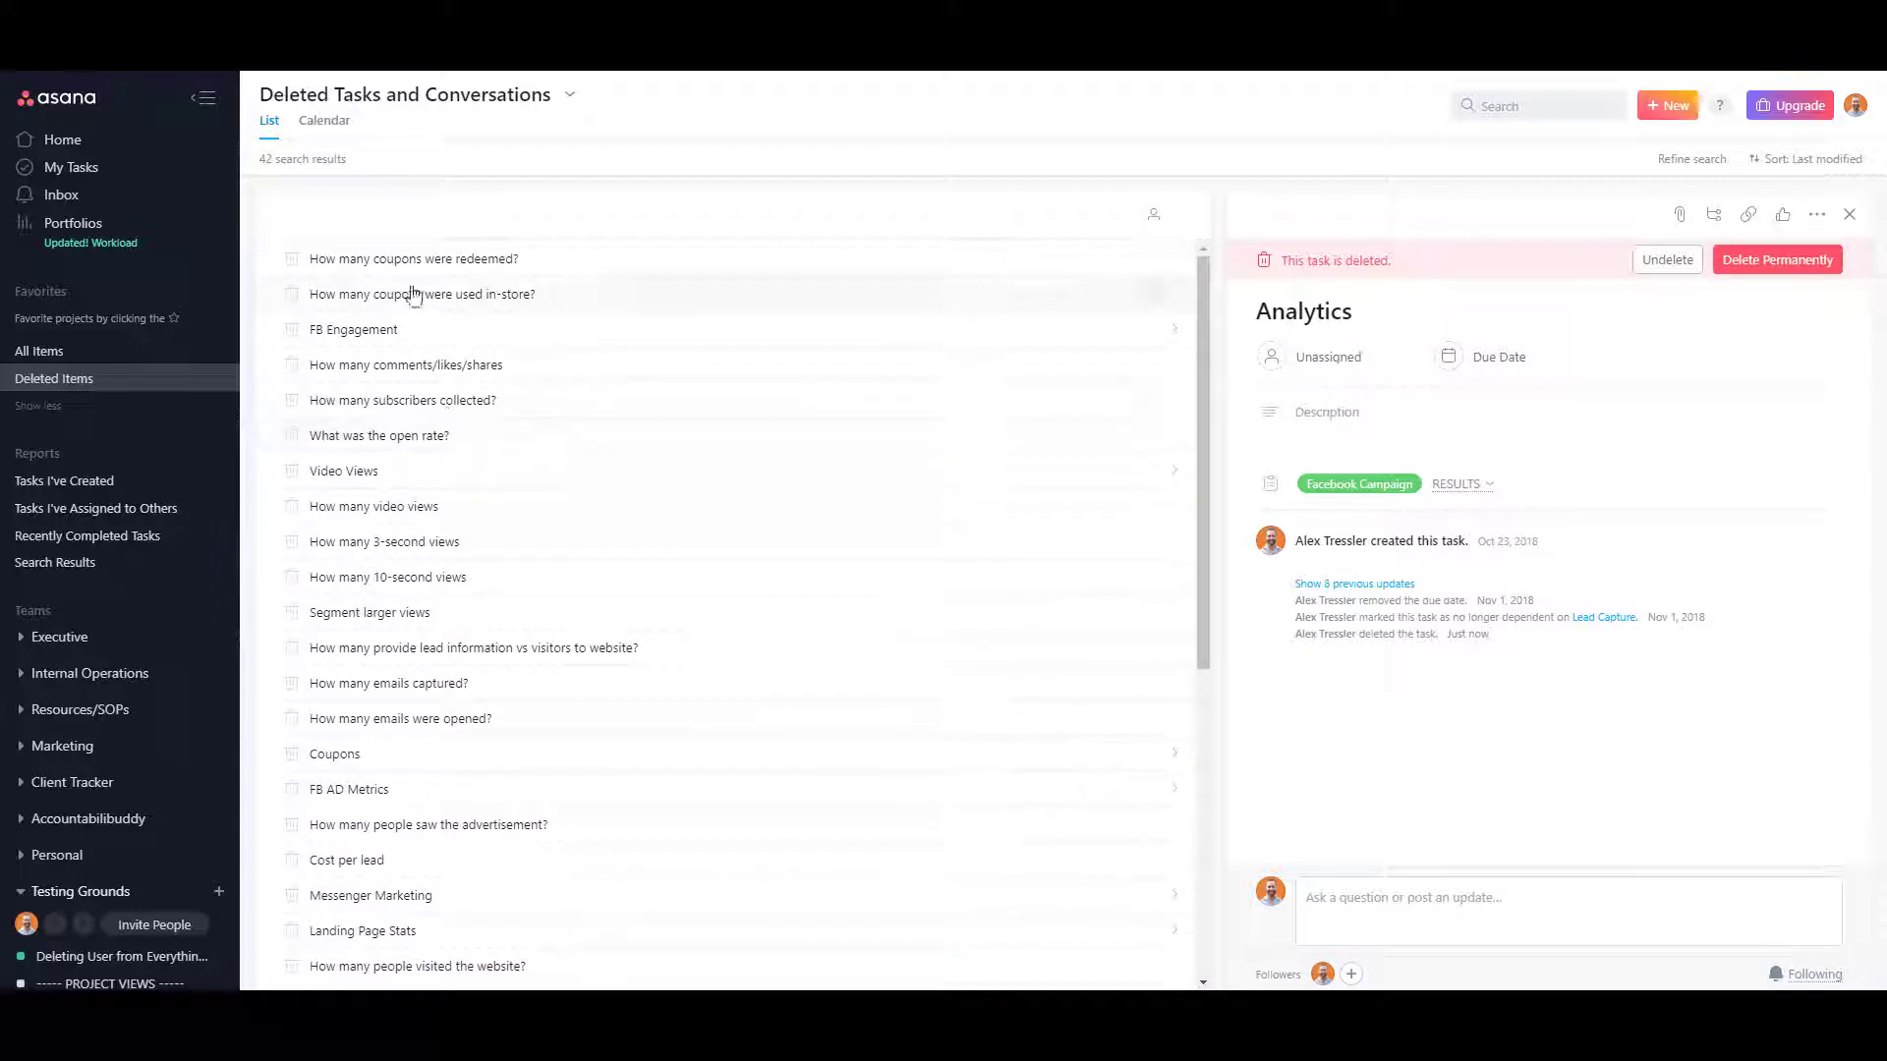
pyautogui.scroll(-3, 387, 688)
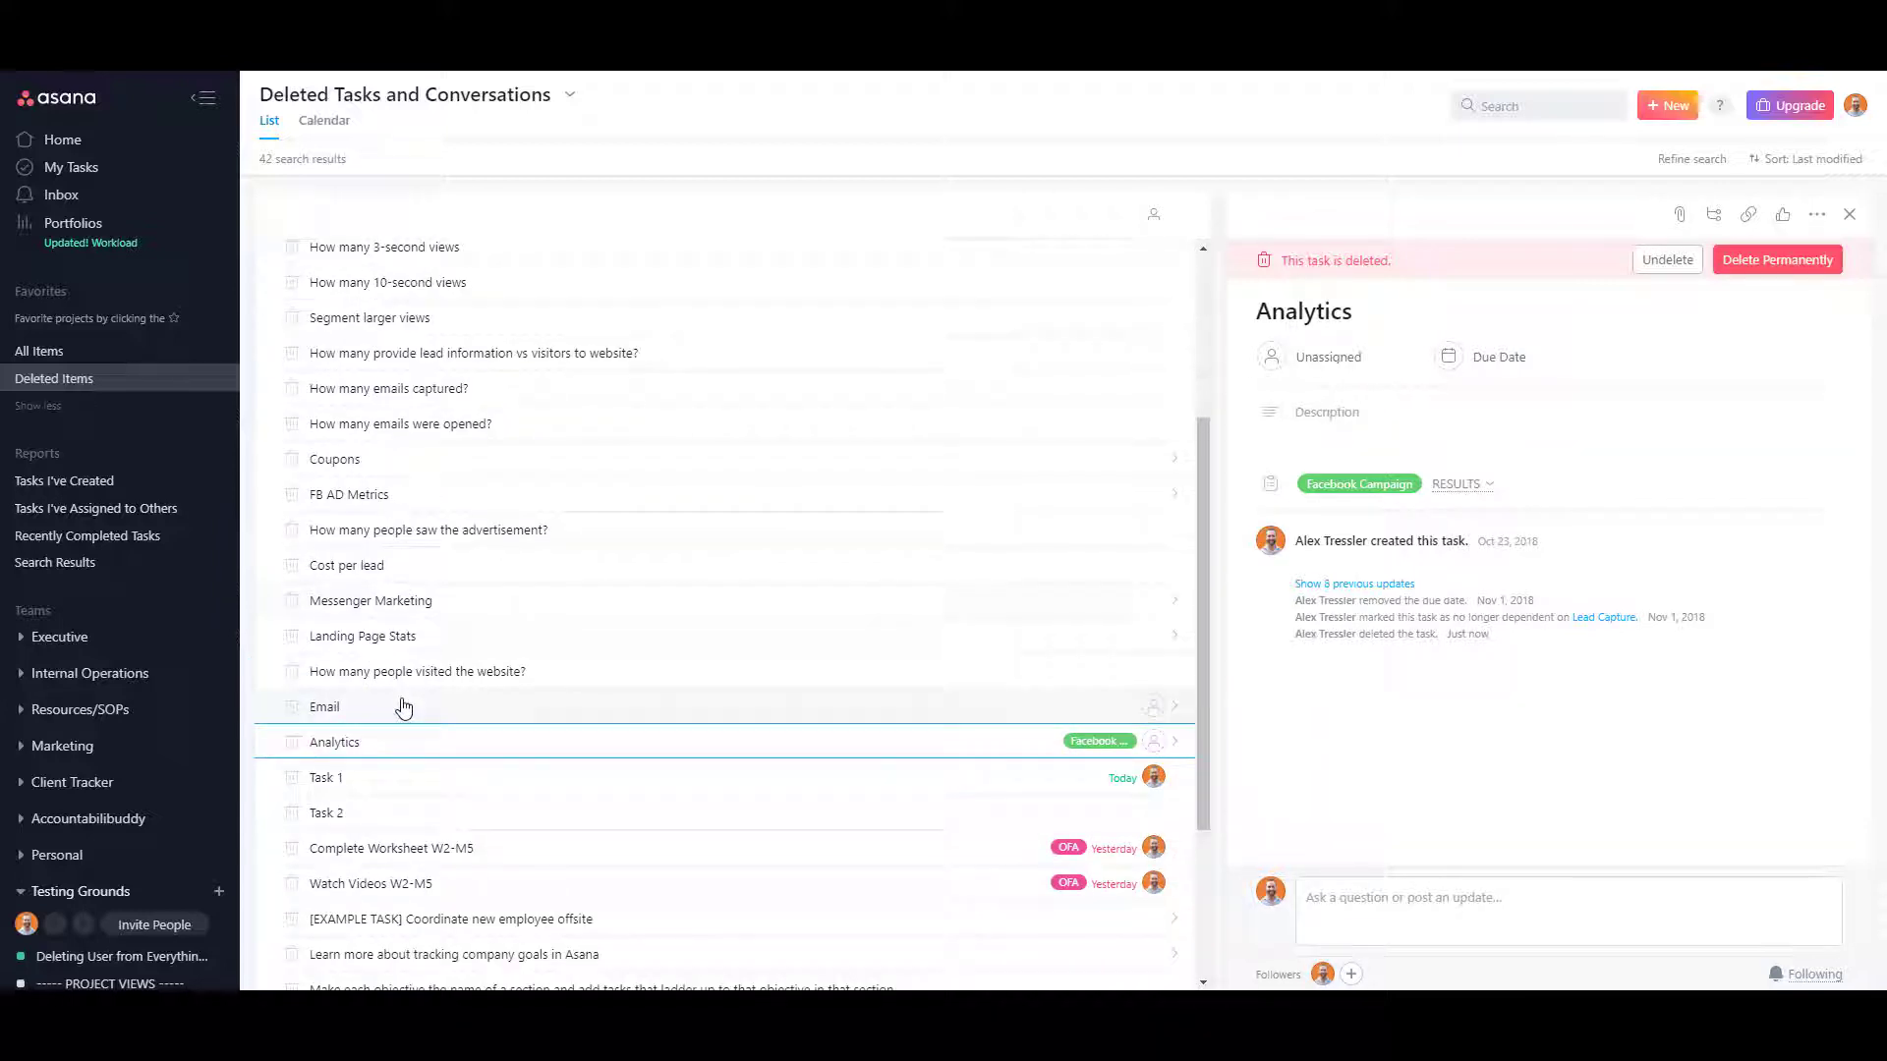
pyautogui.click(417, 596)
pyautogui.click(385, 742)
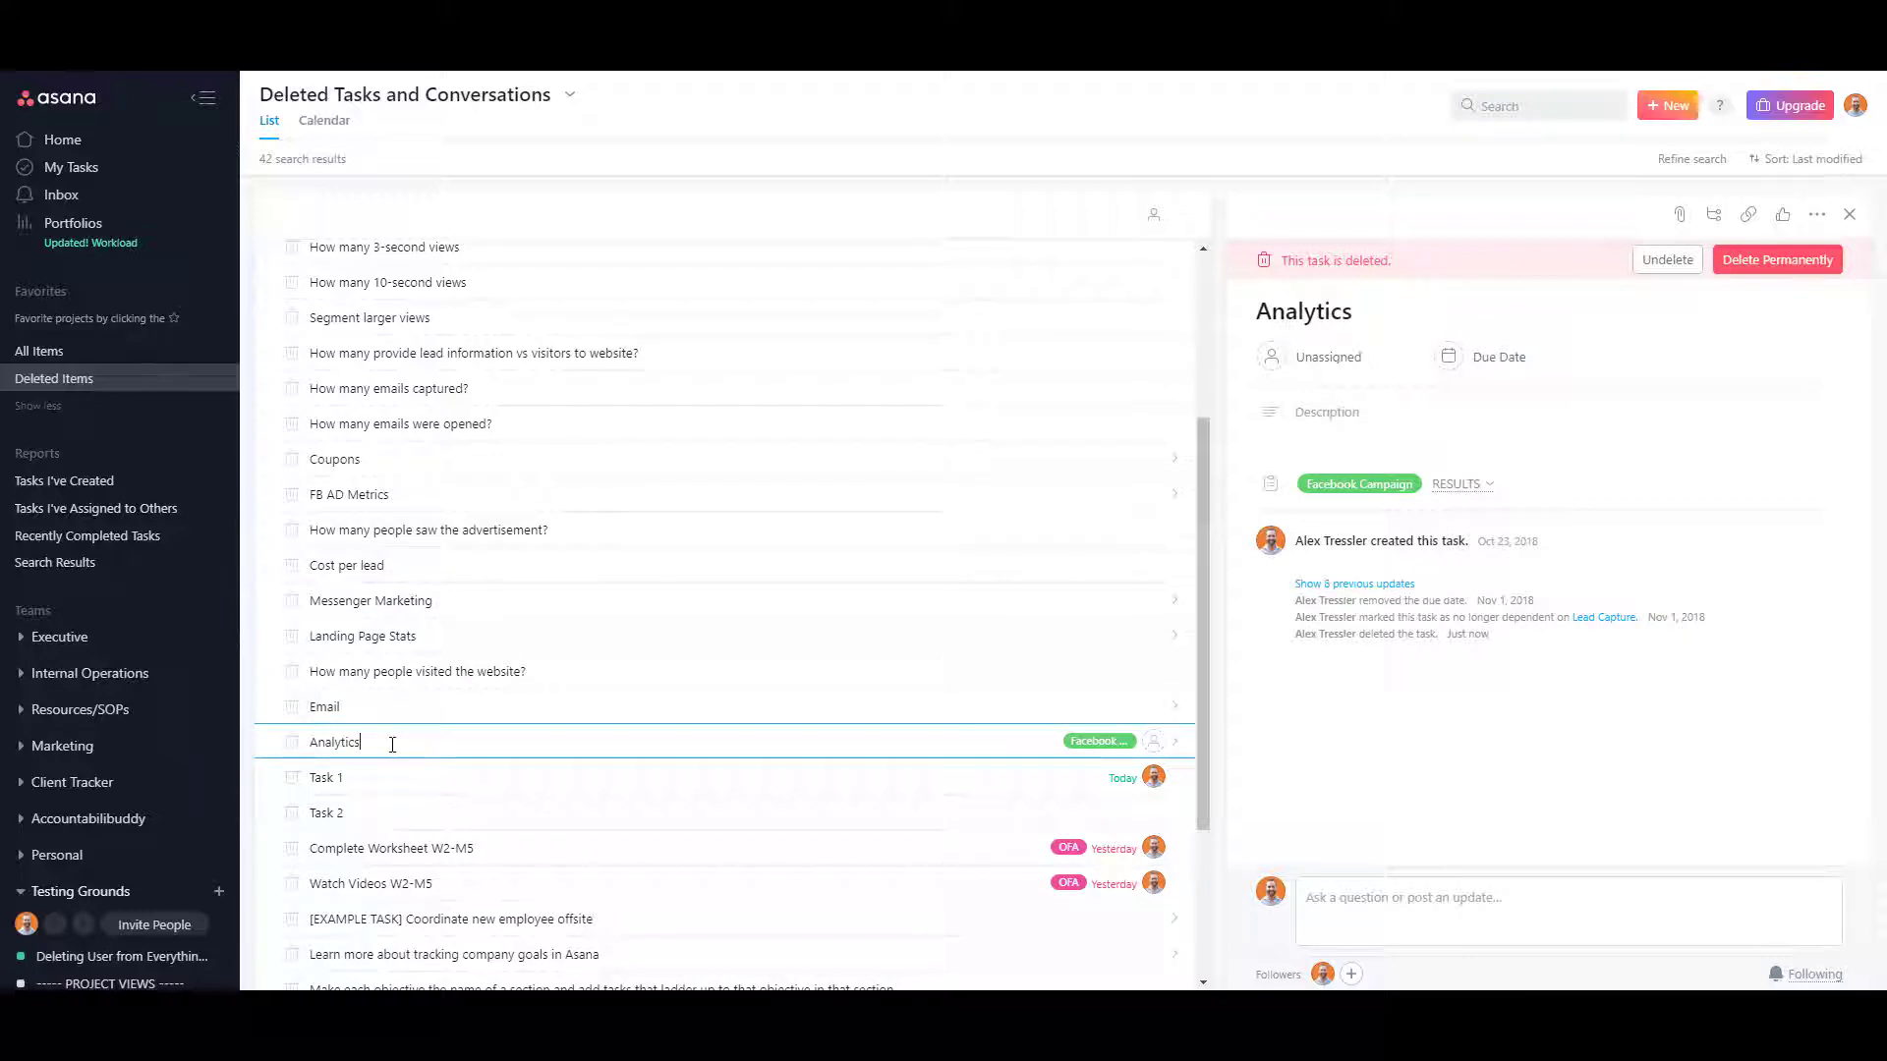
pyautogui.scroll(3, 425, 688)
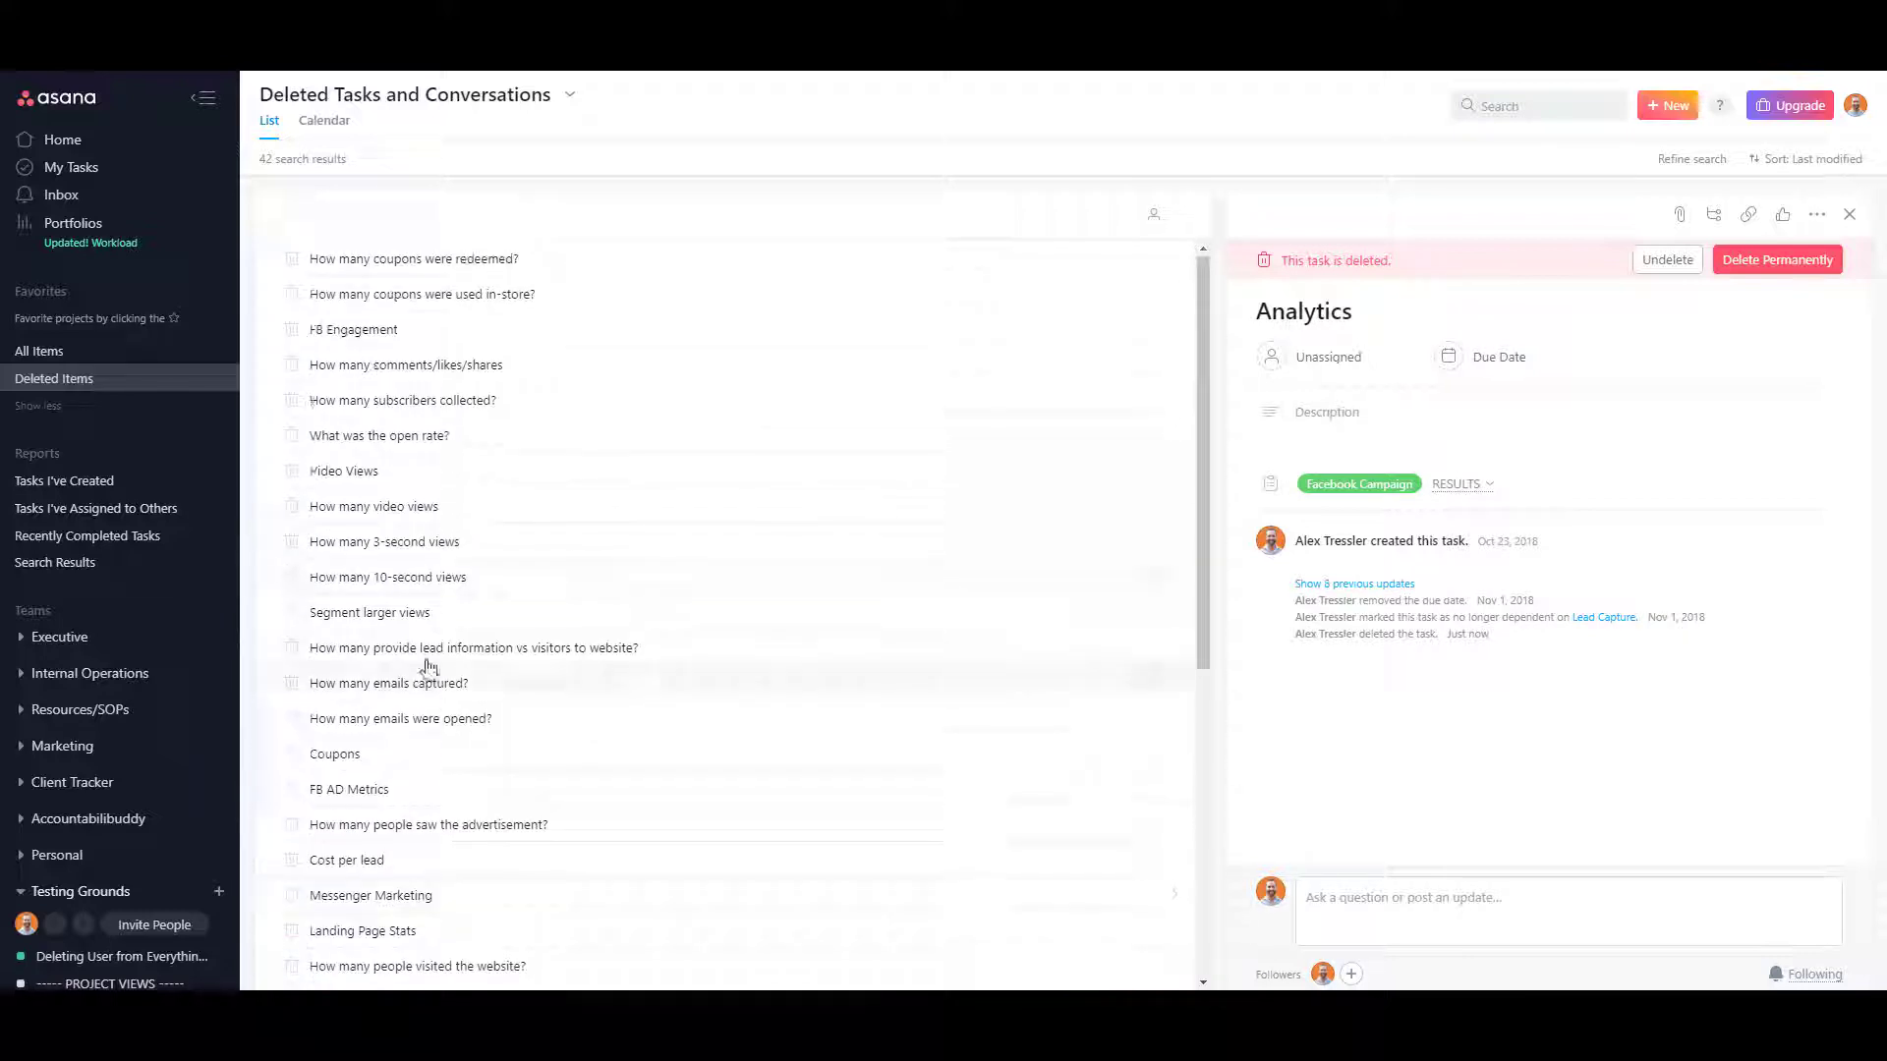
pyautogui.scroll(-4, 381, 709)
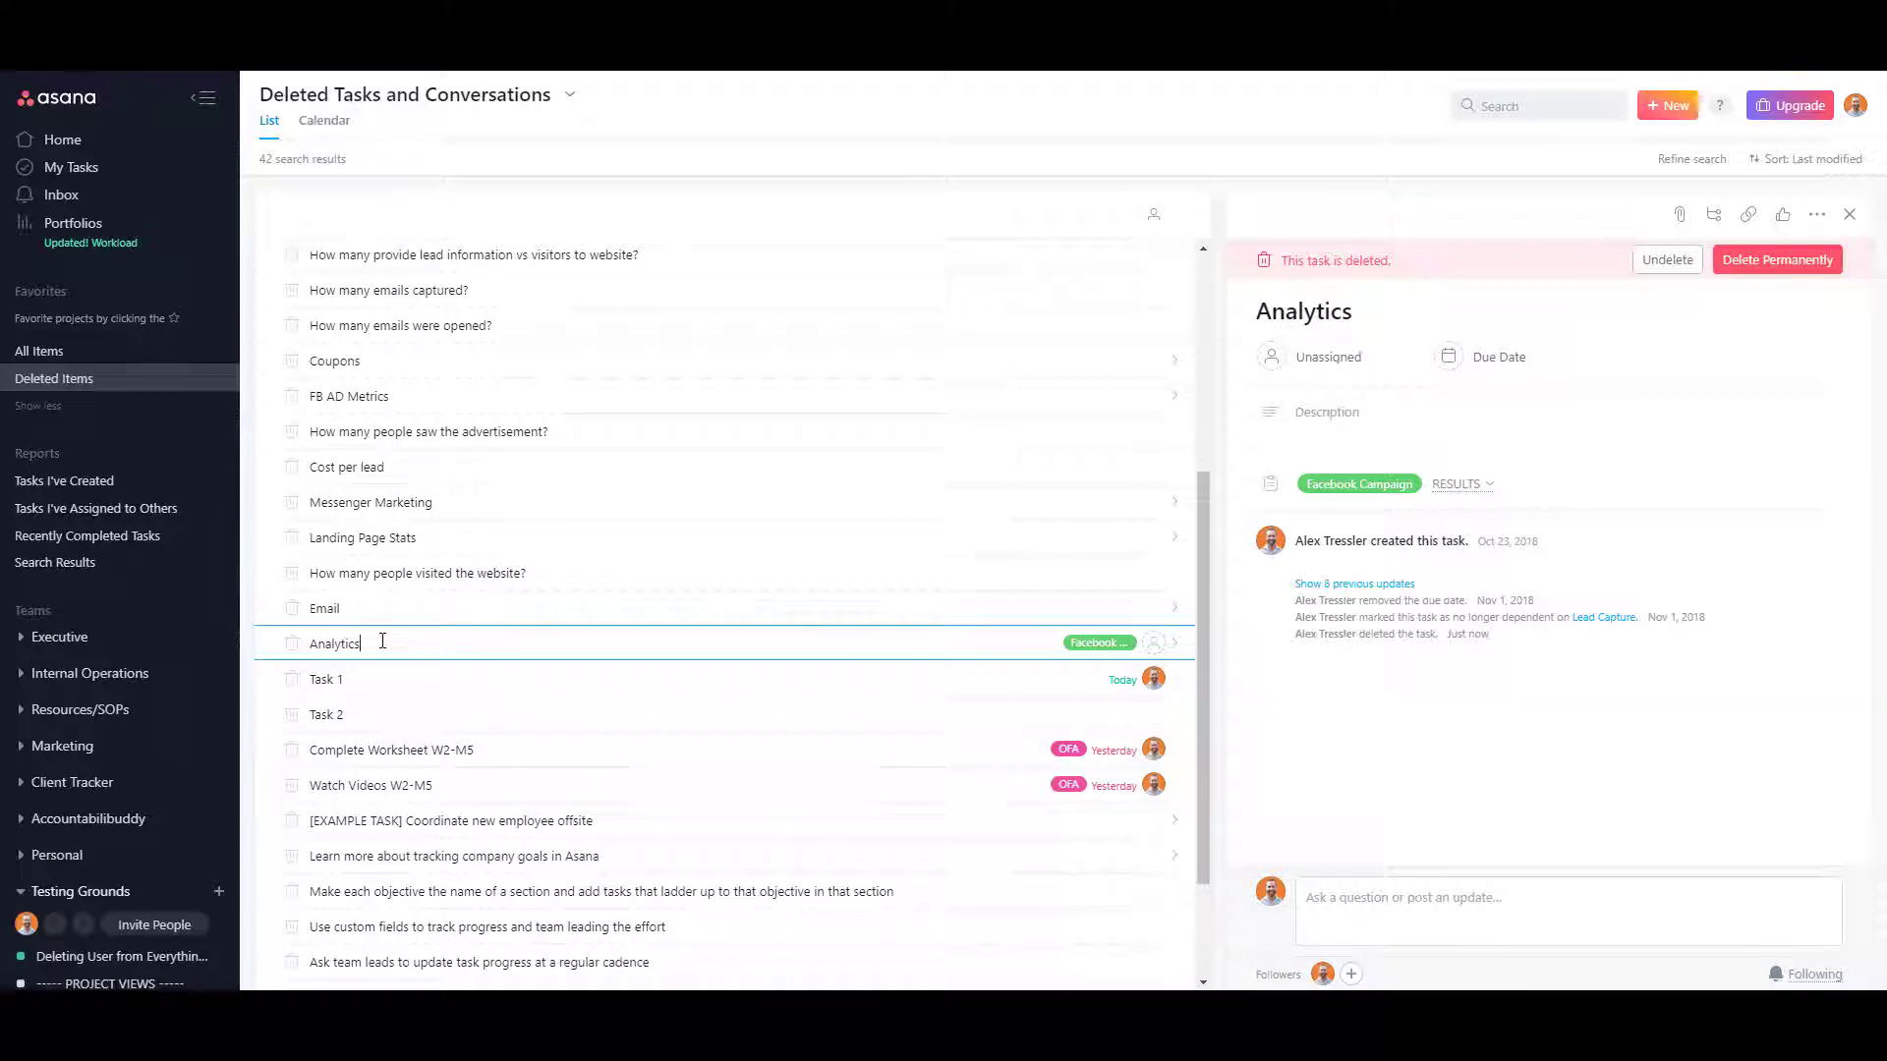
# - Undelete Analytics, bringing back its seven subtasks under CHOOSE ALL THAT APPLY
pyautogui.click(1661, 261)
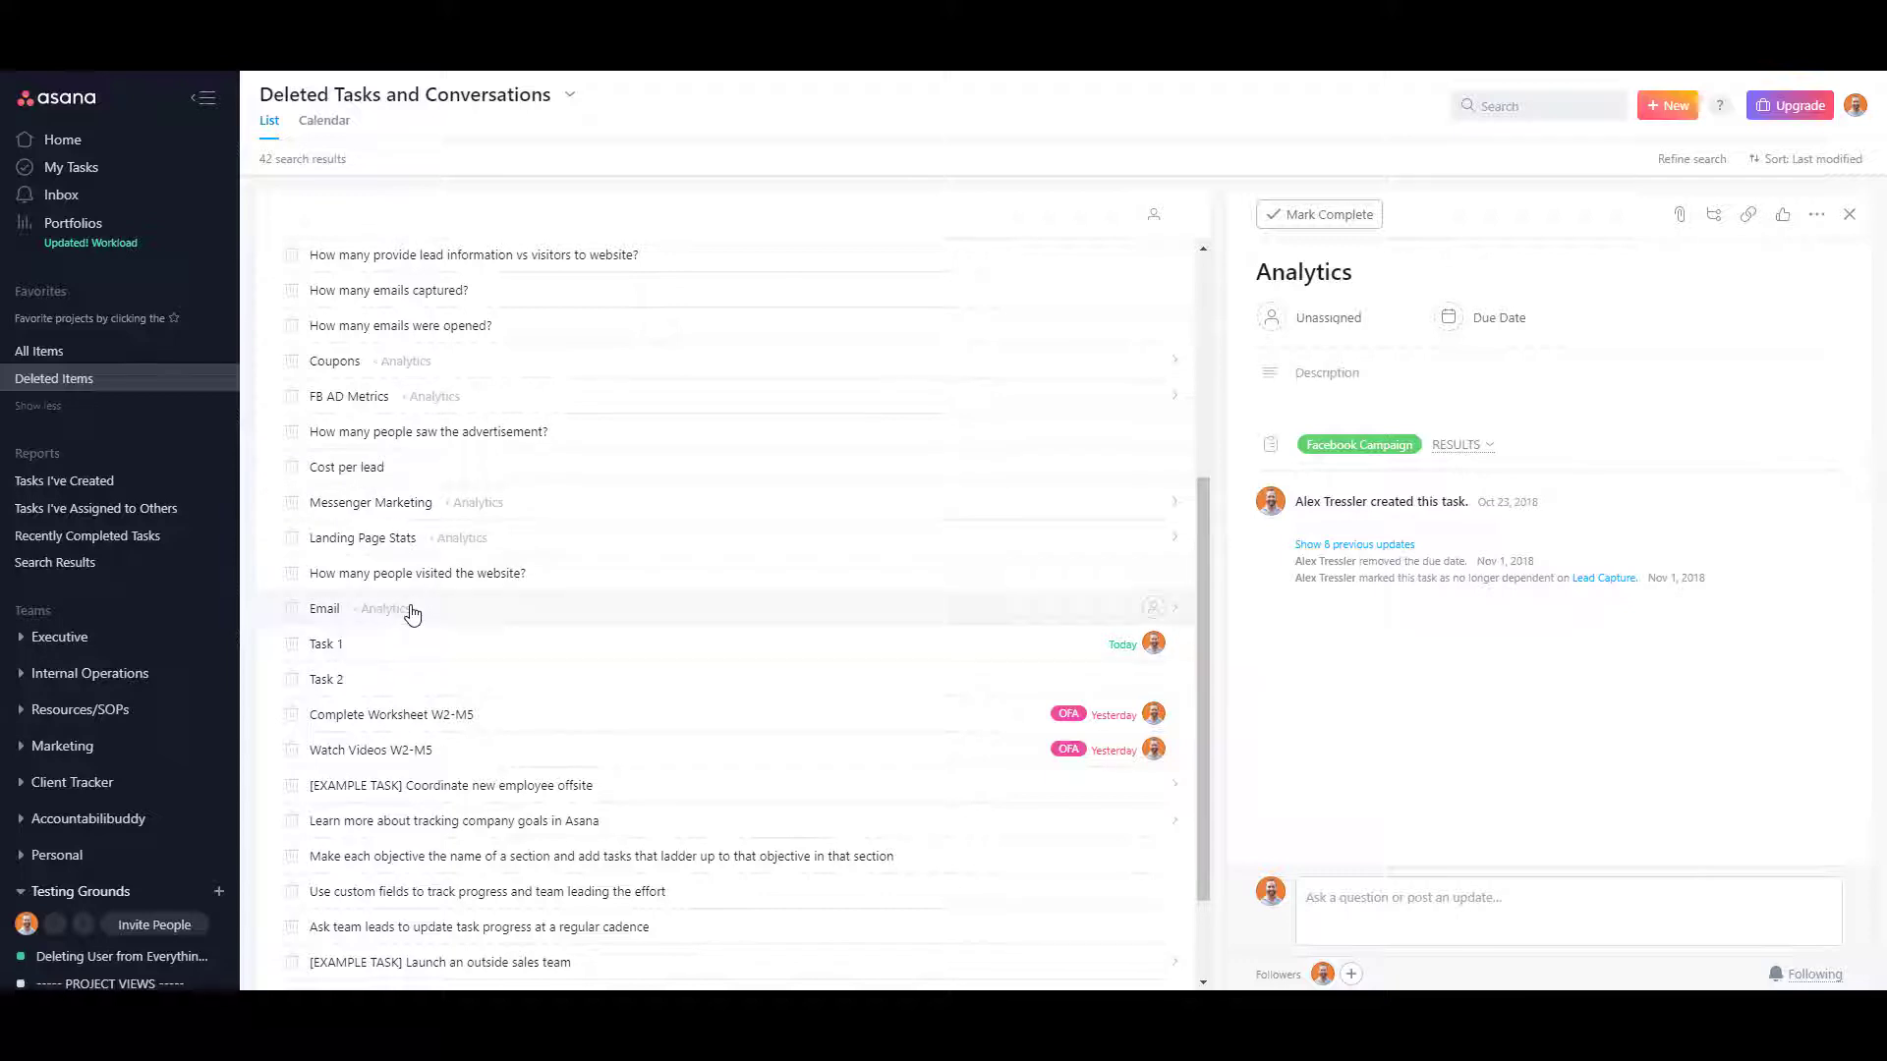
pyautogui.scroll(-4, 564, 345)
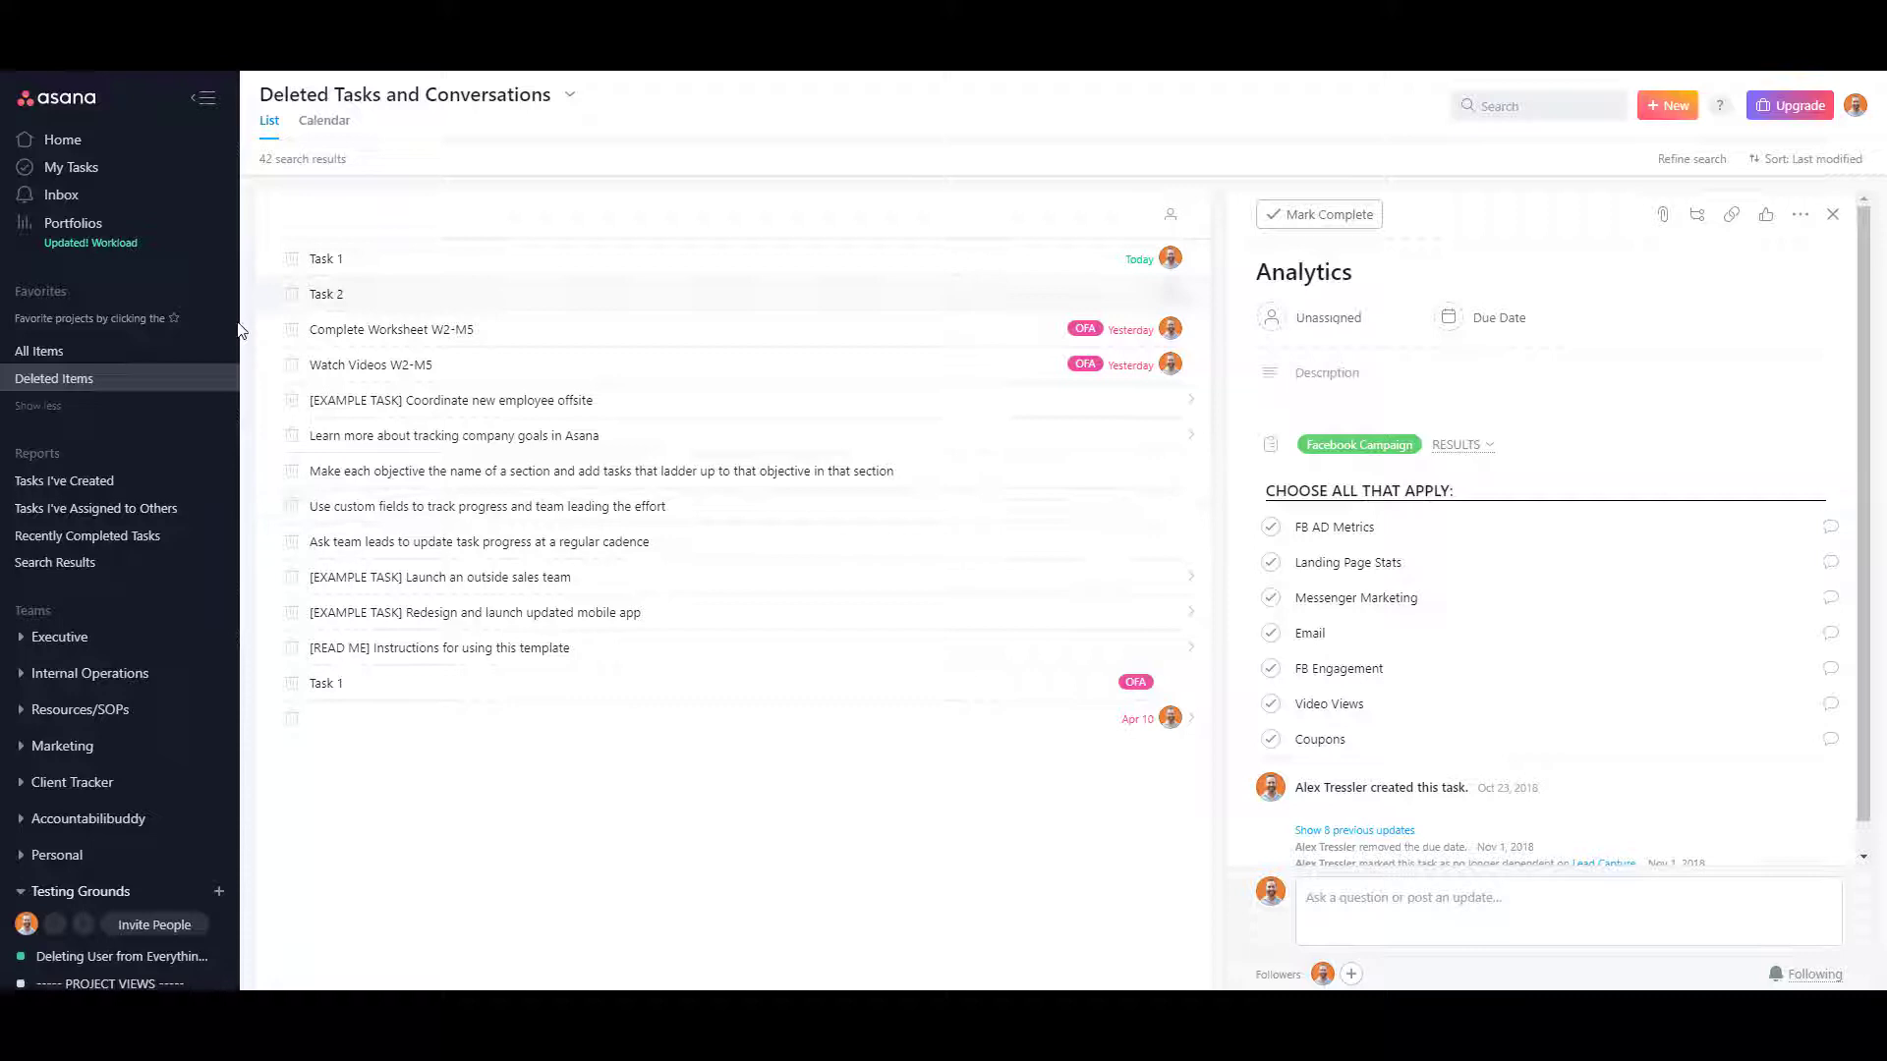
pyautogui.scroll(-7, 113, 806)
# - Delete Analytics again from Facebook Campaign, leaving the RESULTS section empty
pyautogui.click(54, 654)
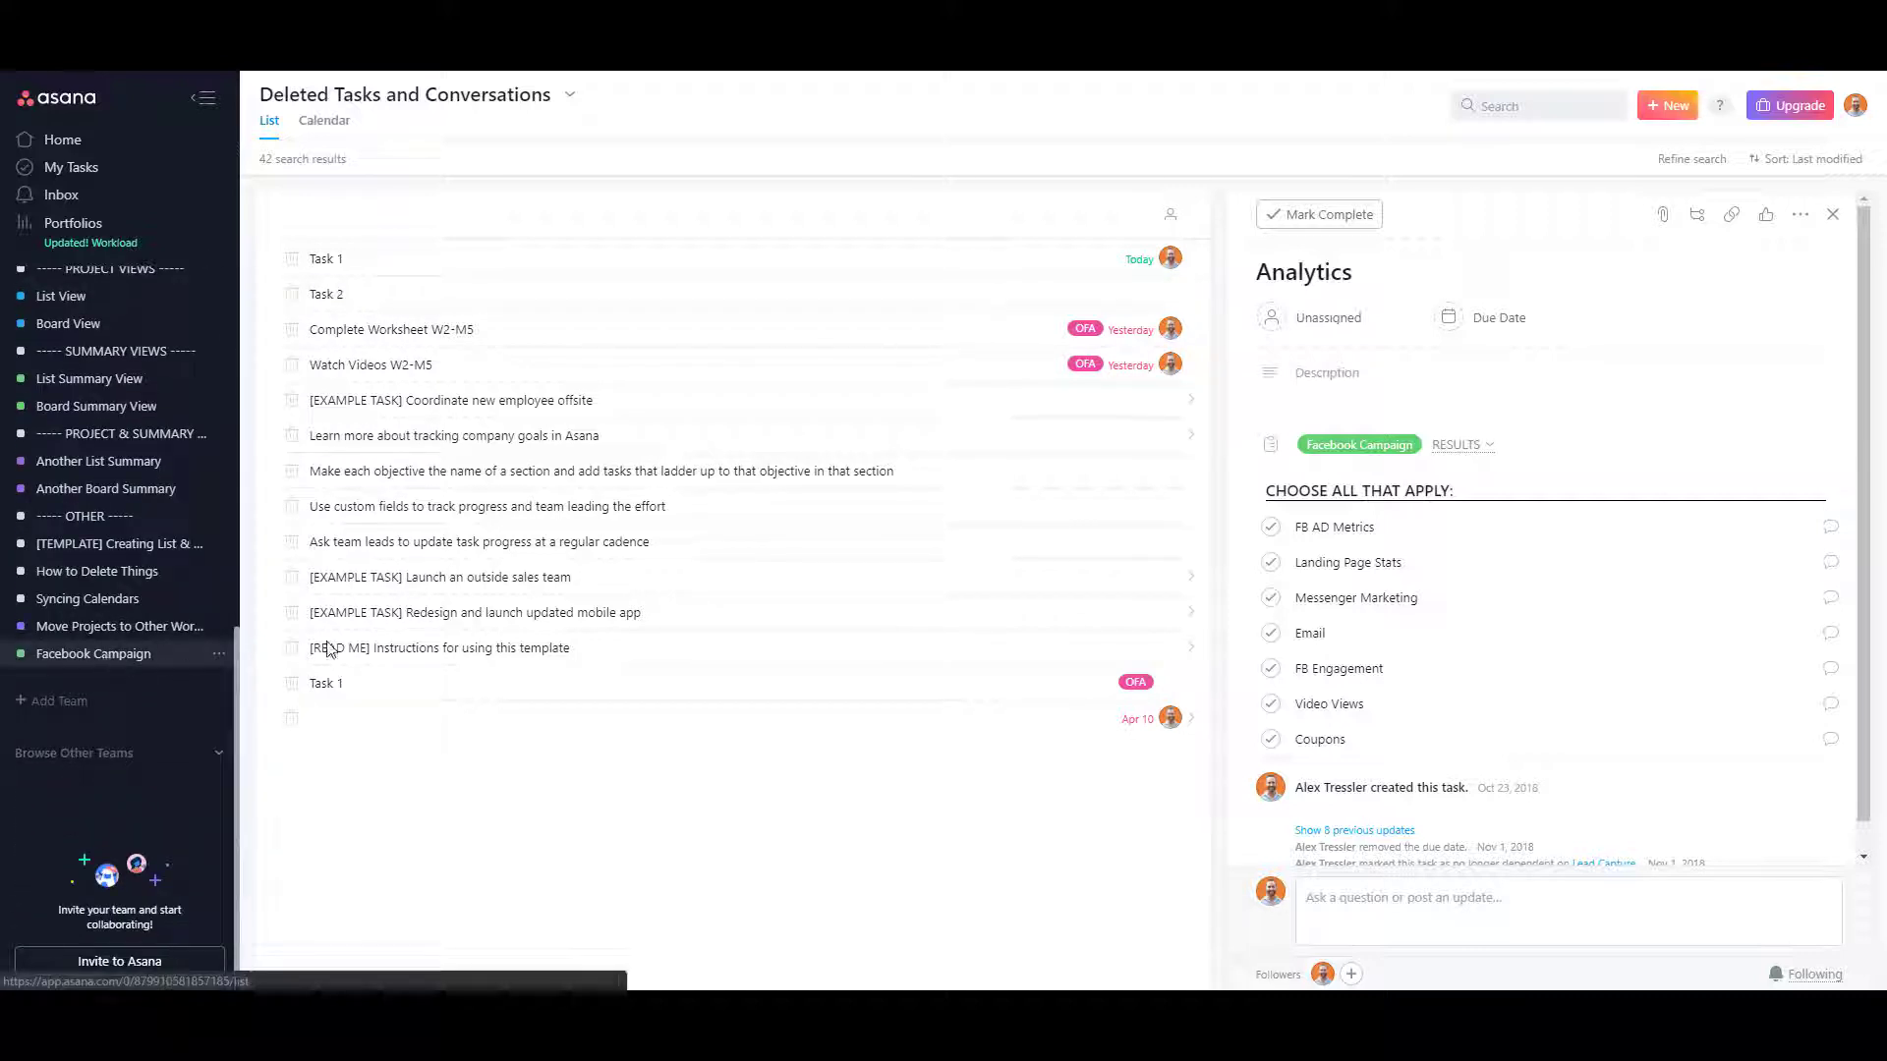
pyautogui.click(732, 653)
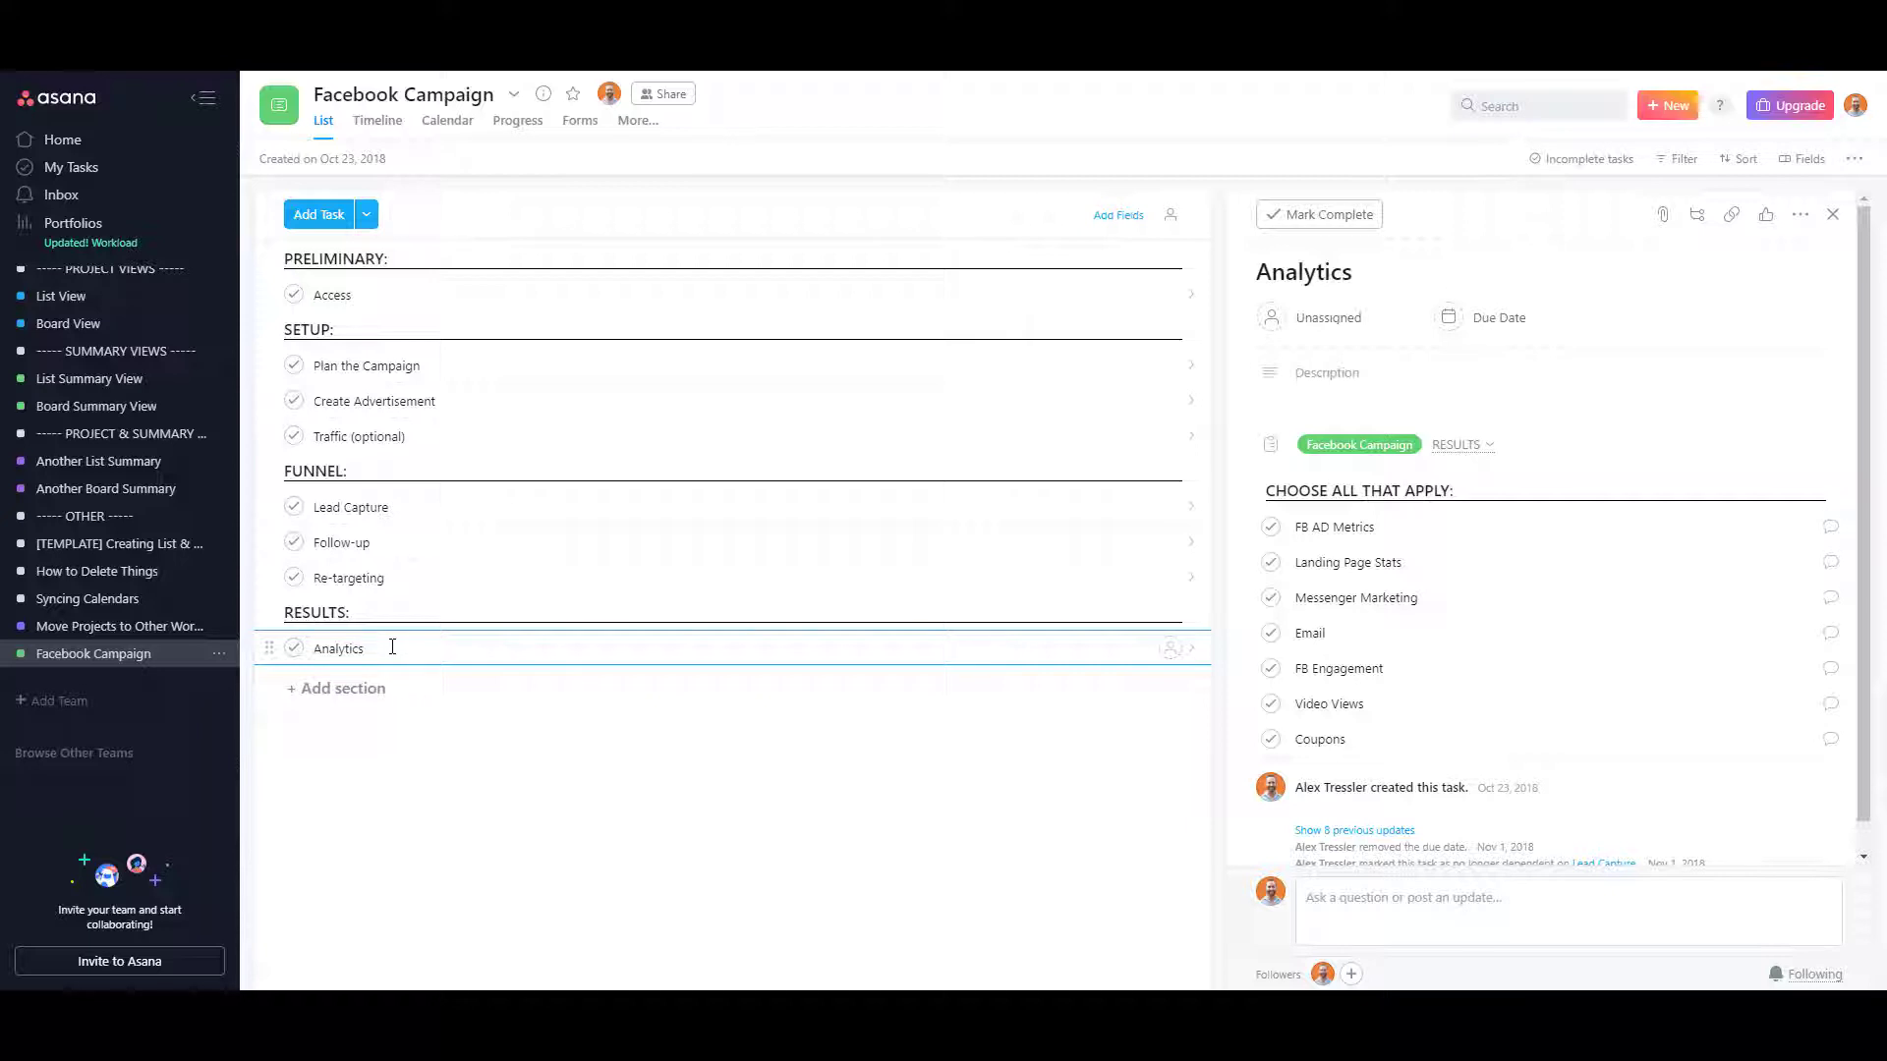
pyautogui.click(1799, 218)
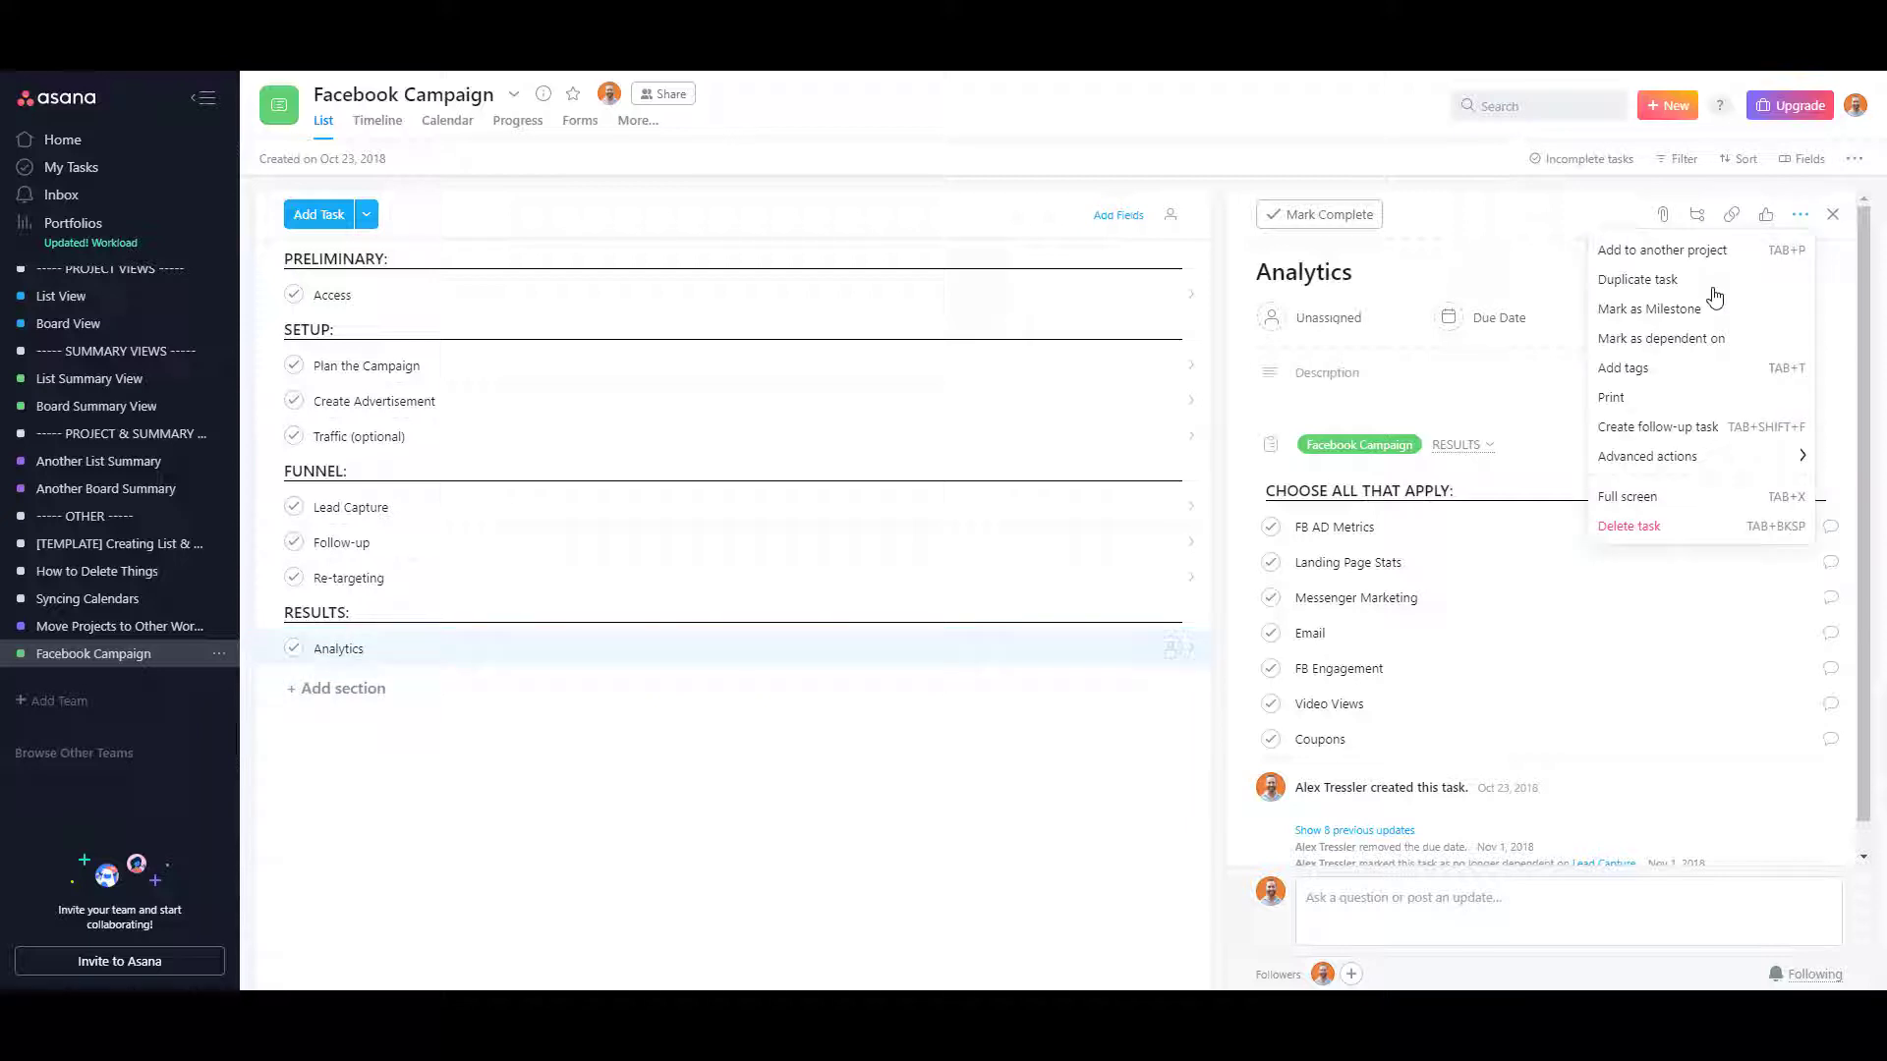
pyautogui.click(1624, 523)
pyautogui.scroll(7, 197, 747)
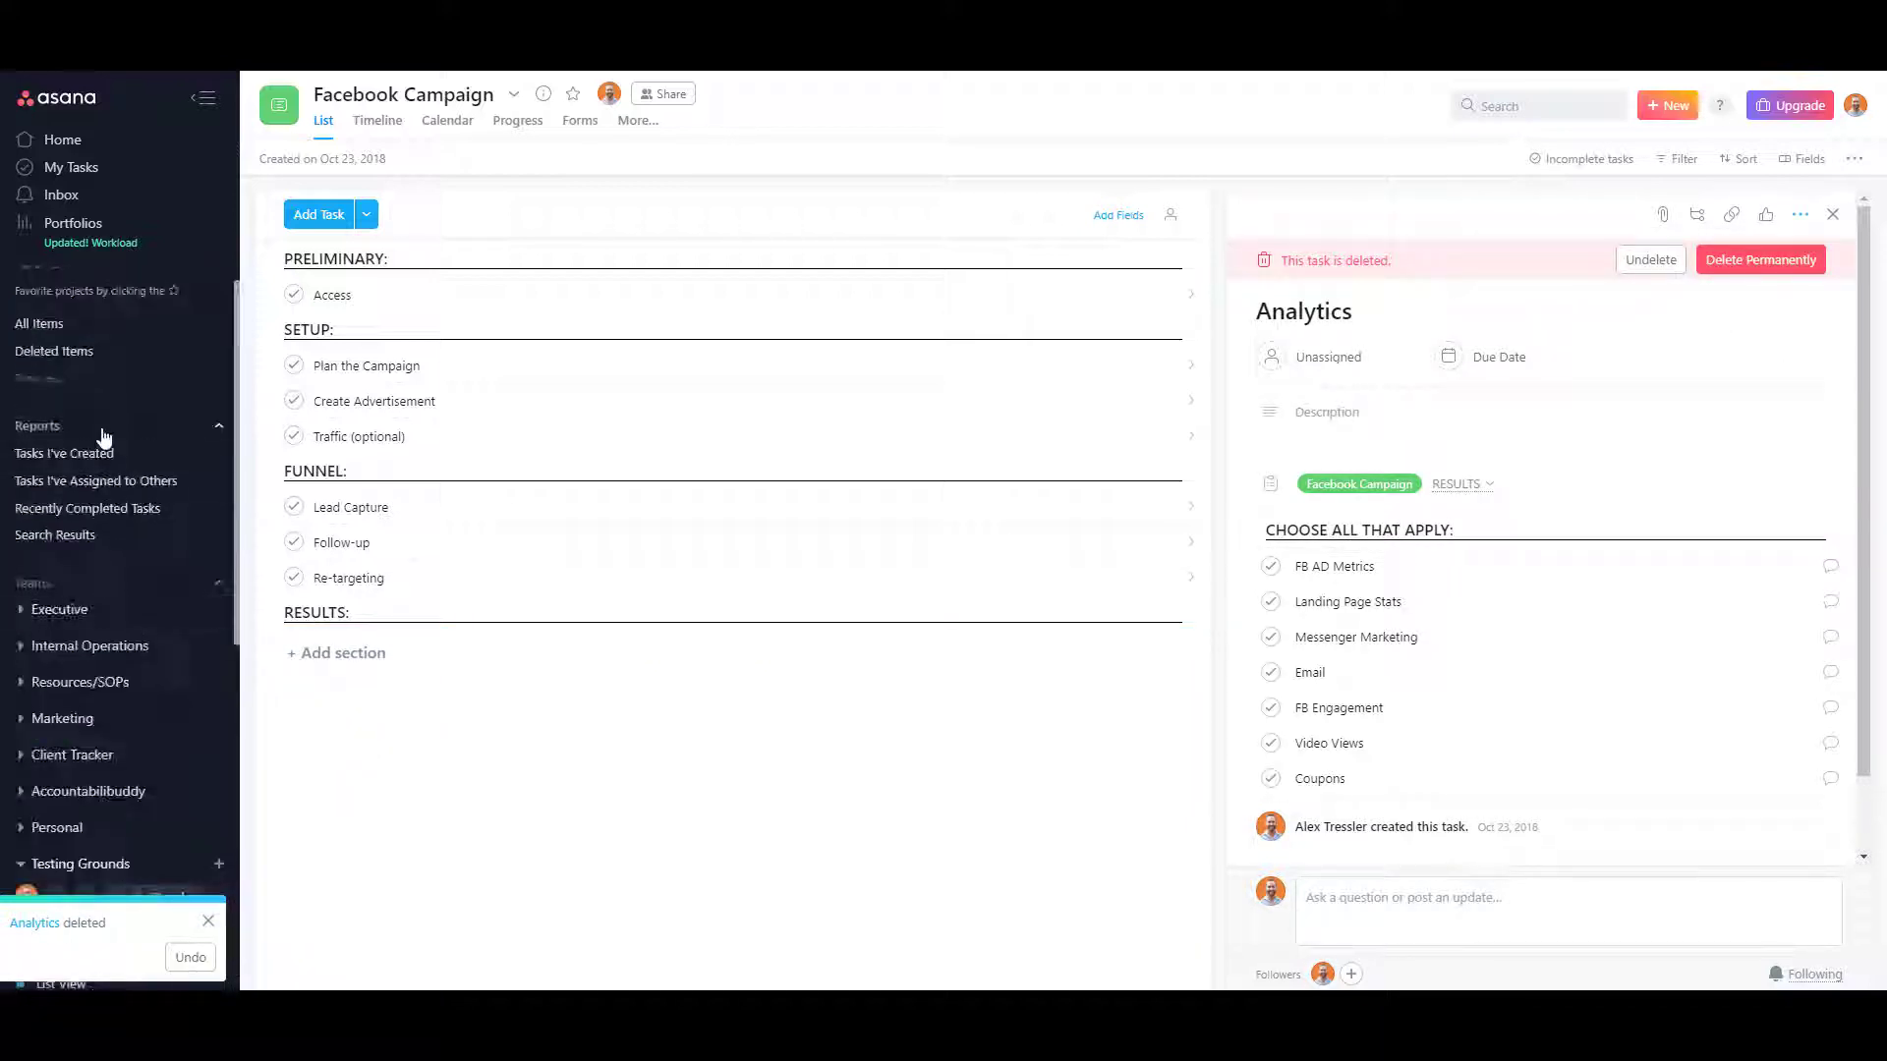
# - Undelete the Email subtask from Deleted Items, restoring its two email-count subtasks
pyautogui.click(54, 356)
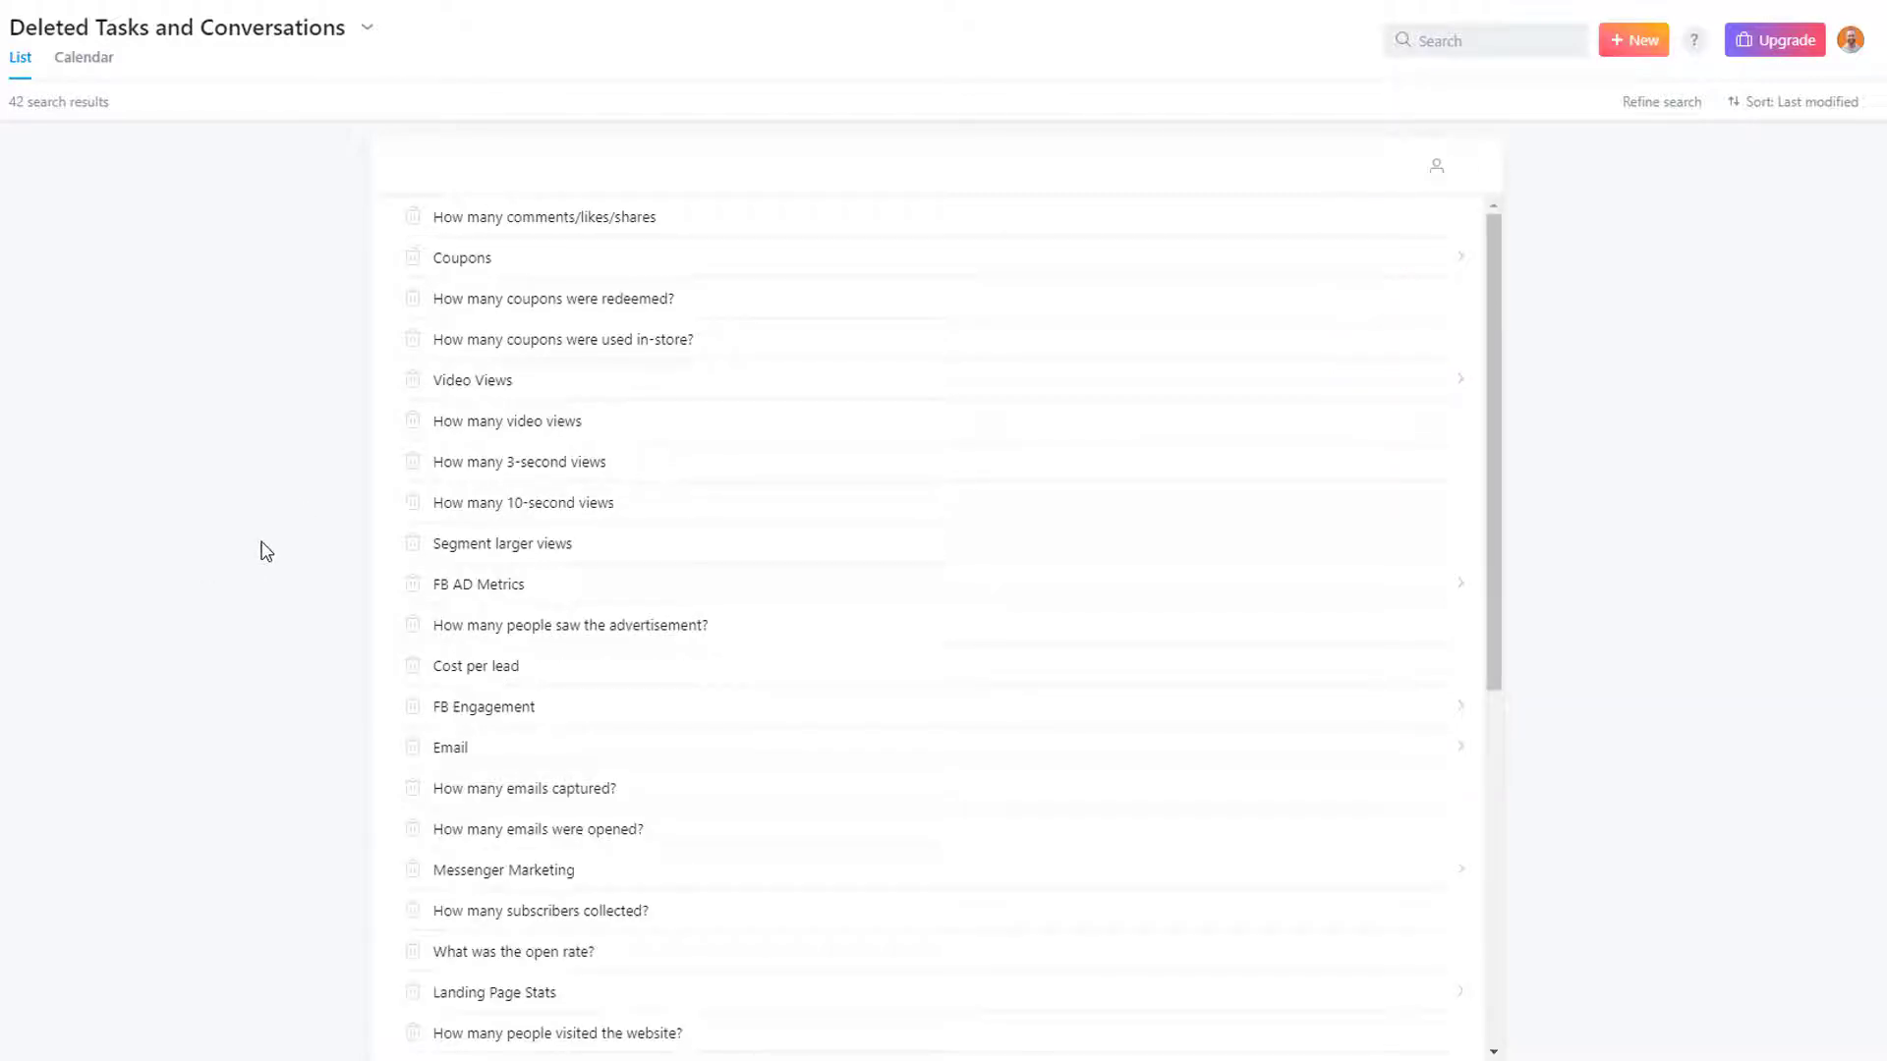
pyautogui.scroll(-3, 786, 555)
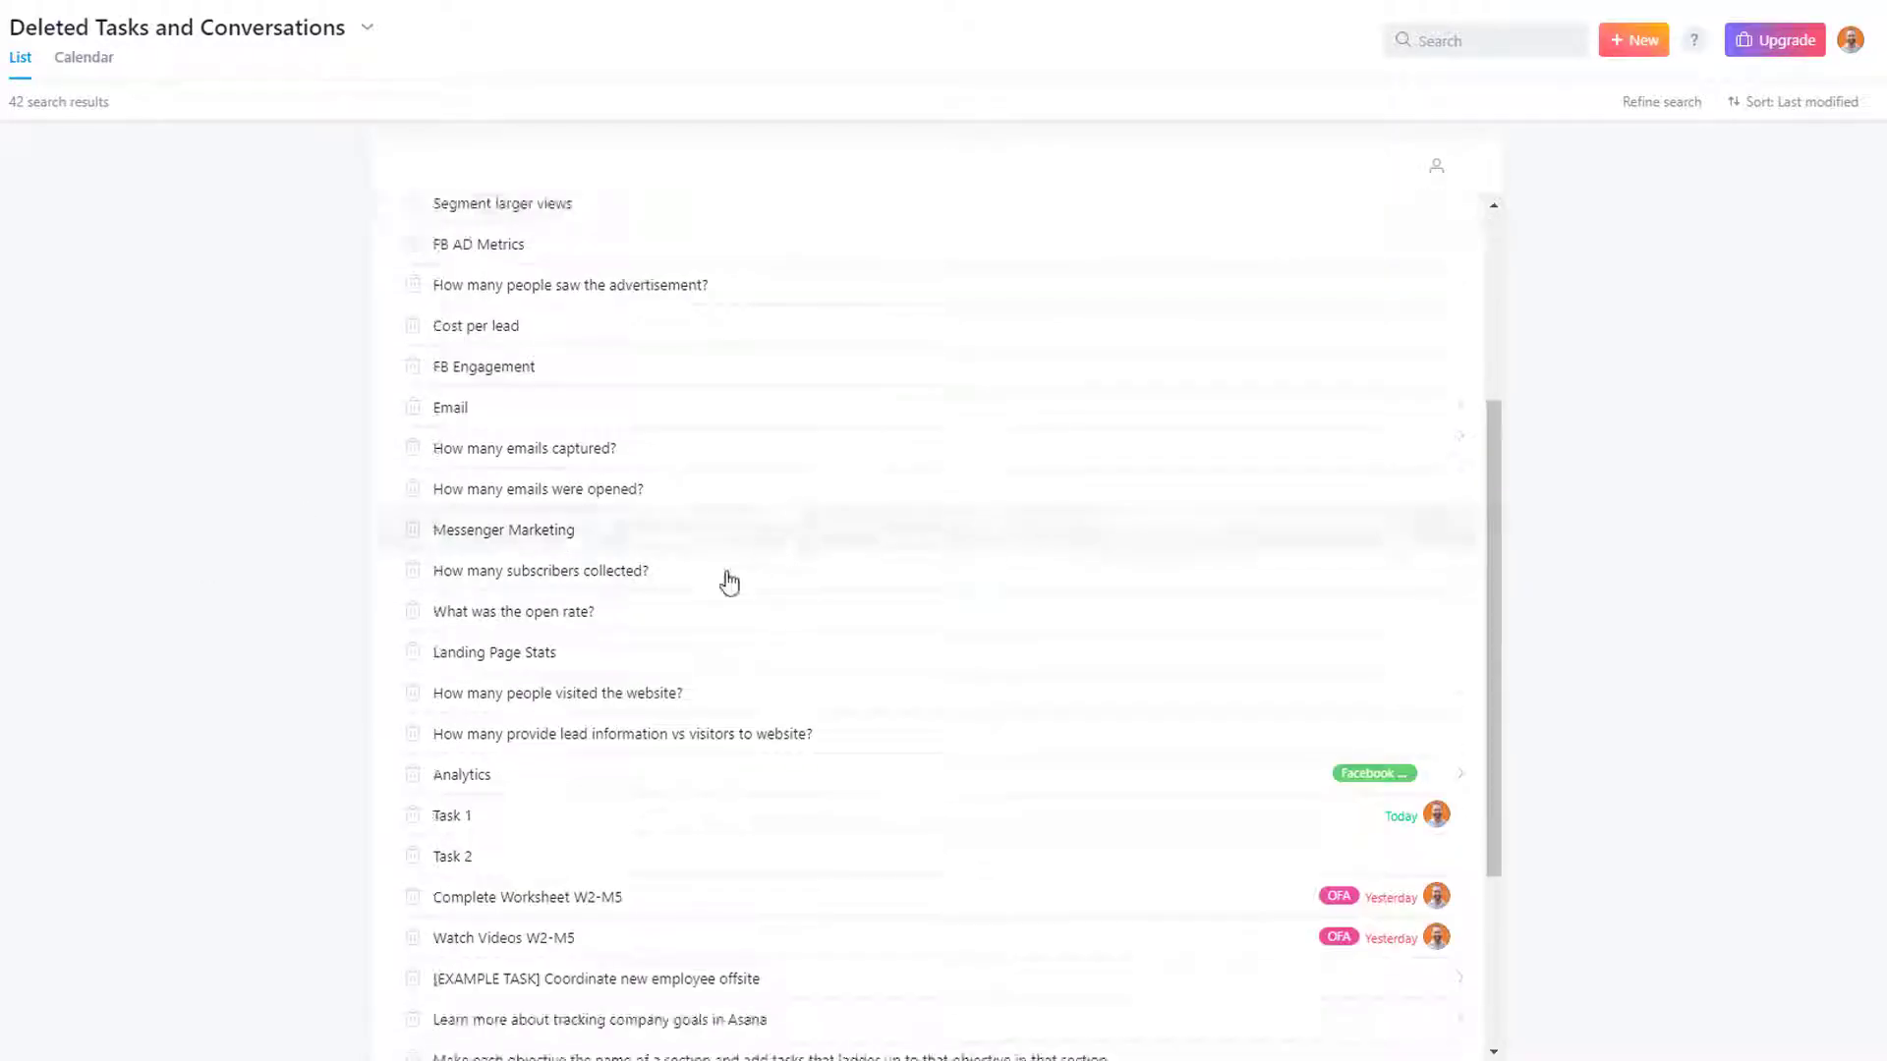
pyautogui.click(528, 777)
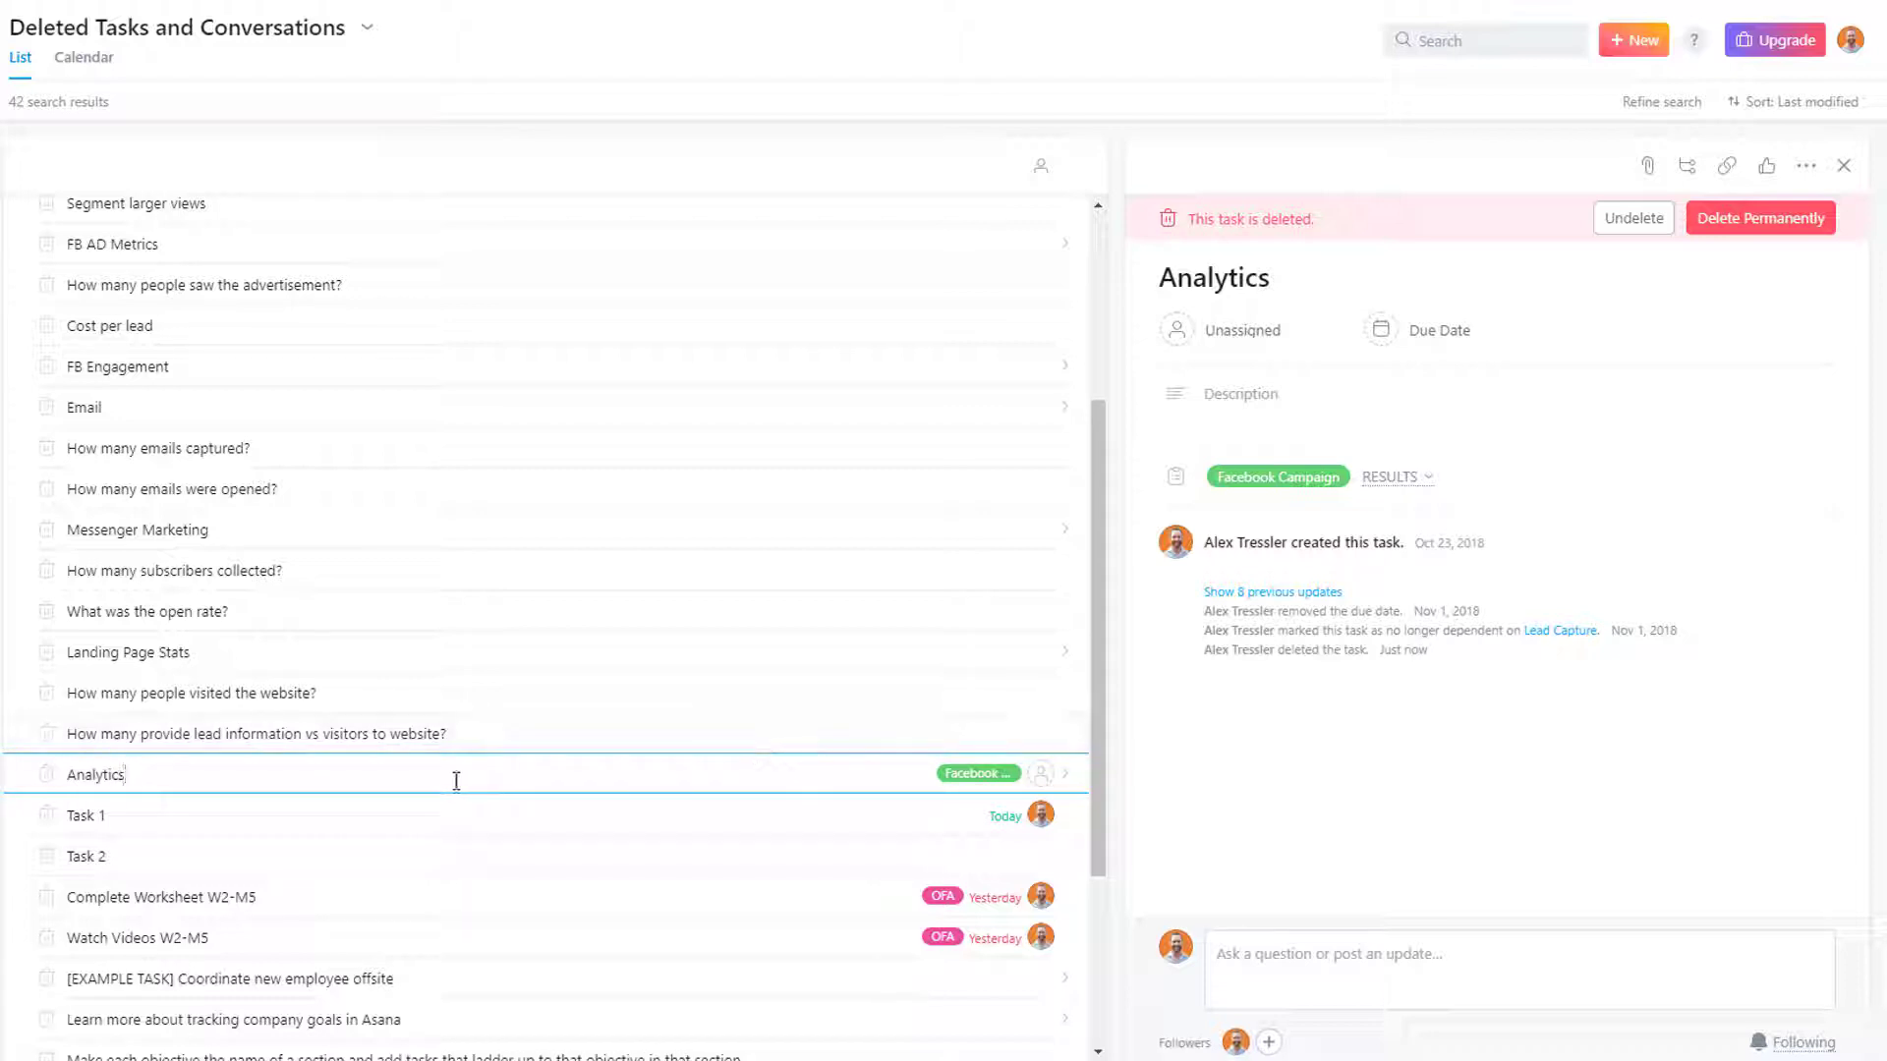
pyautogui.click(203, 770)
pyautogui.click(163, 410)
pyautogui.click(1634, 218)
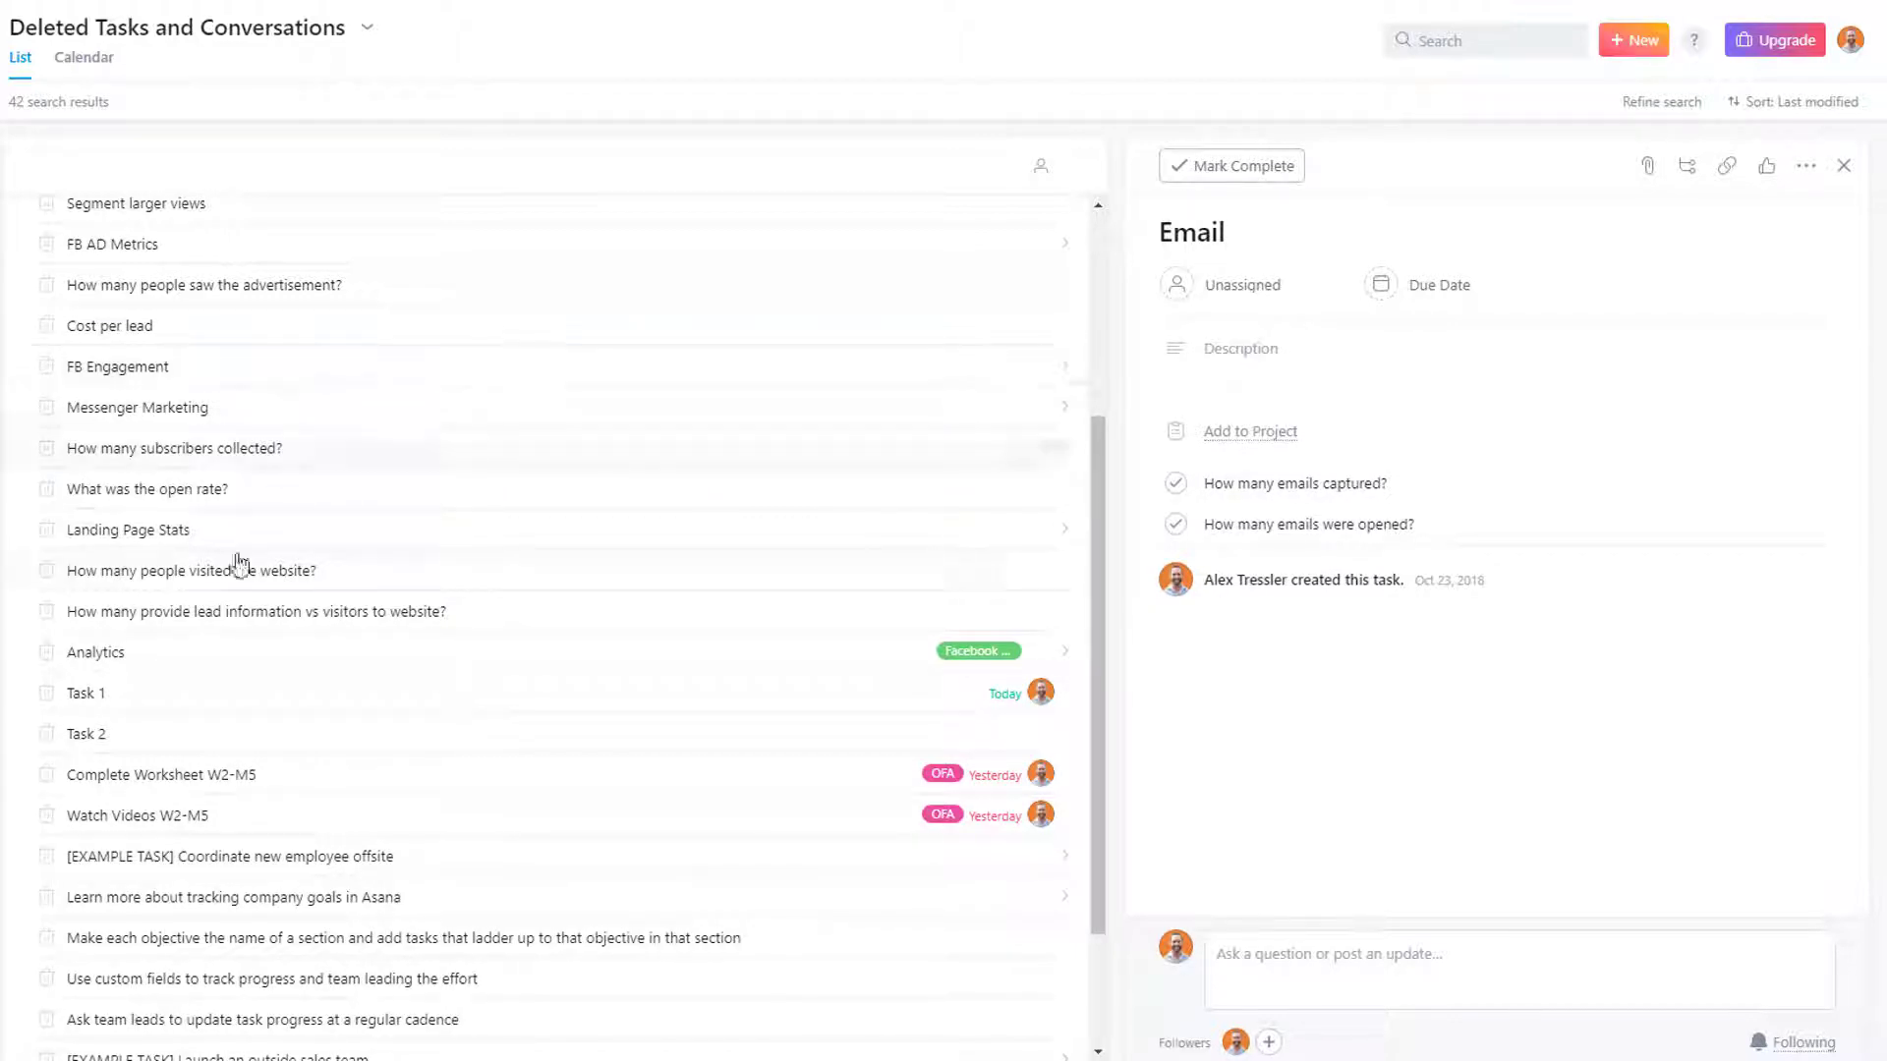
# - Undelete Analytics with its subtasks, then return to the Facebook Campaign project
pyautogui.click(99, 667)
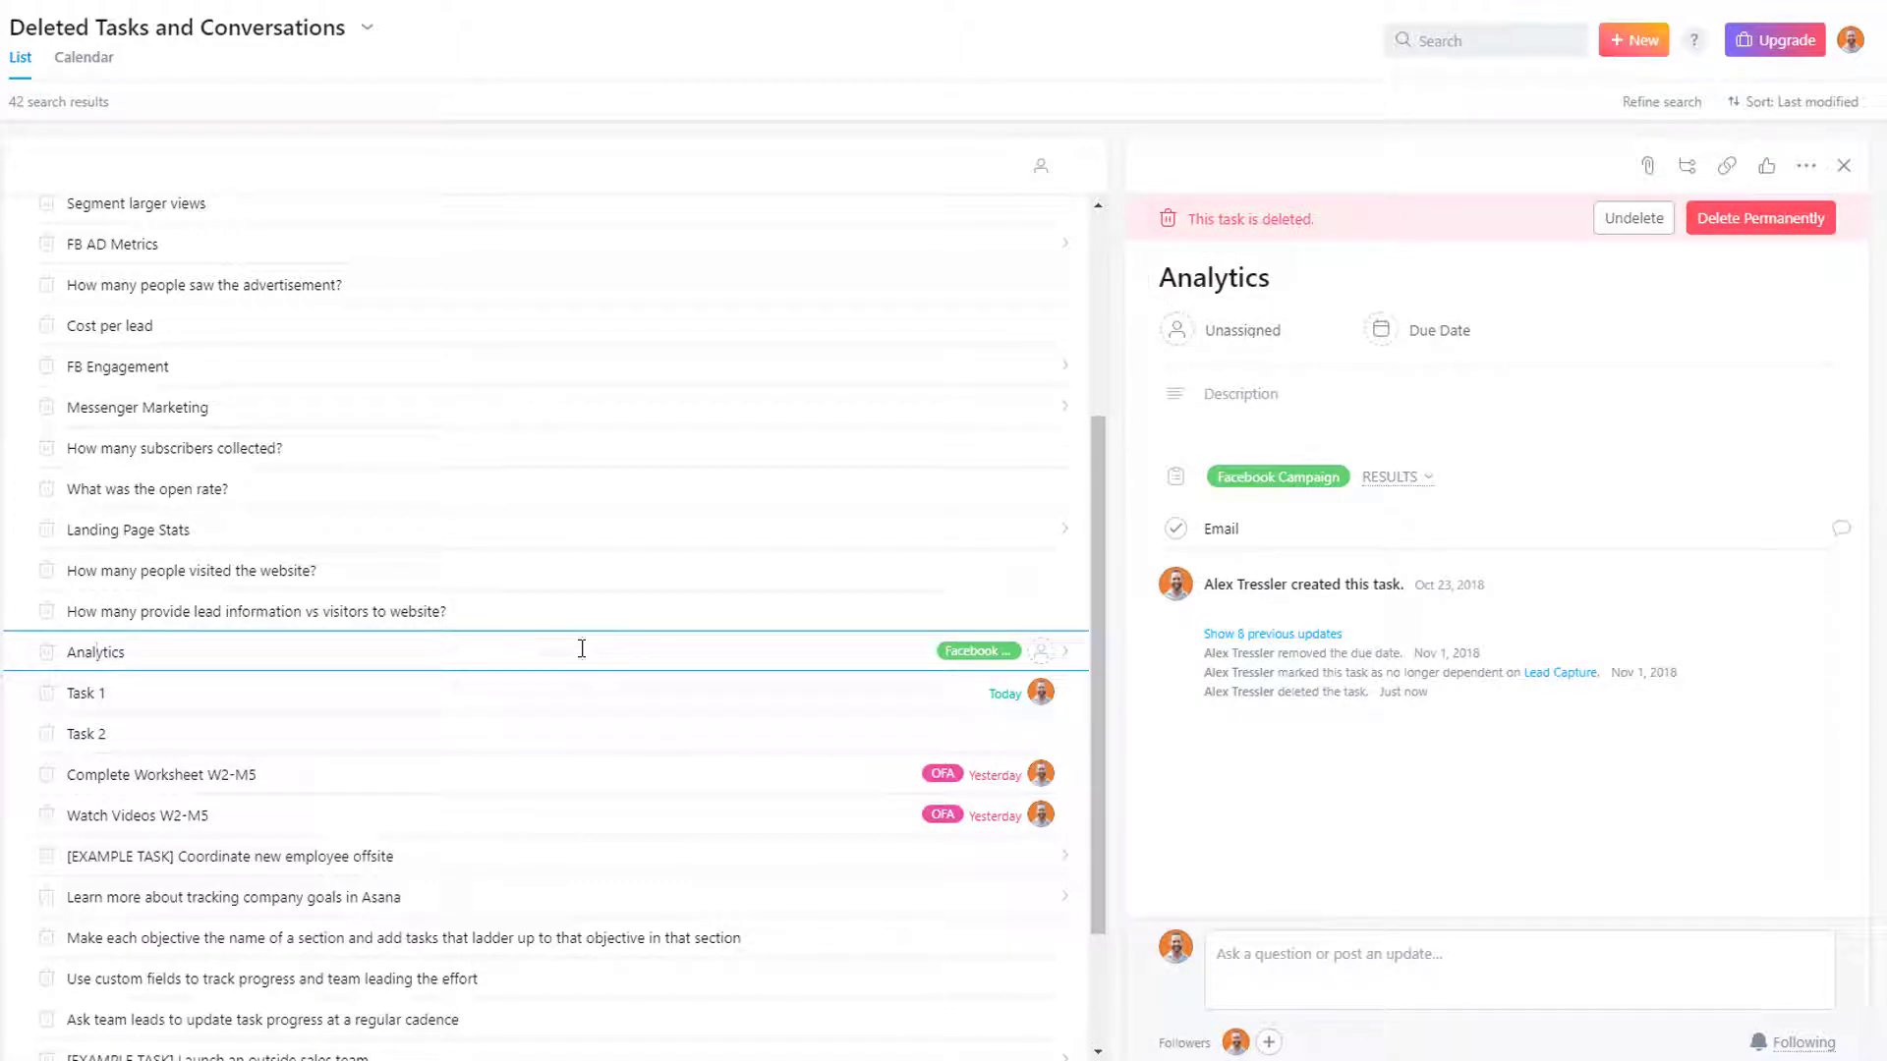
pyautogui.click(1634, 219)
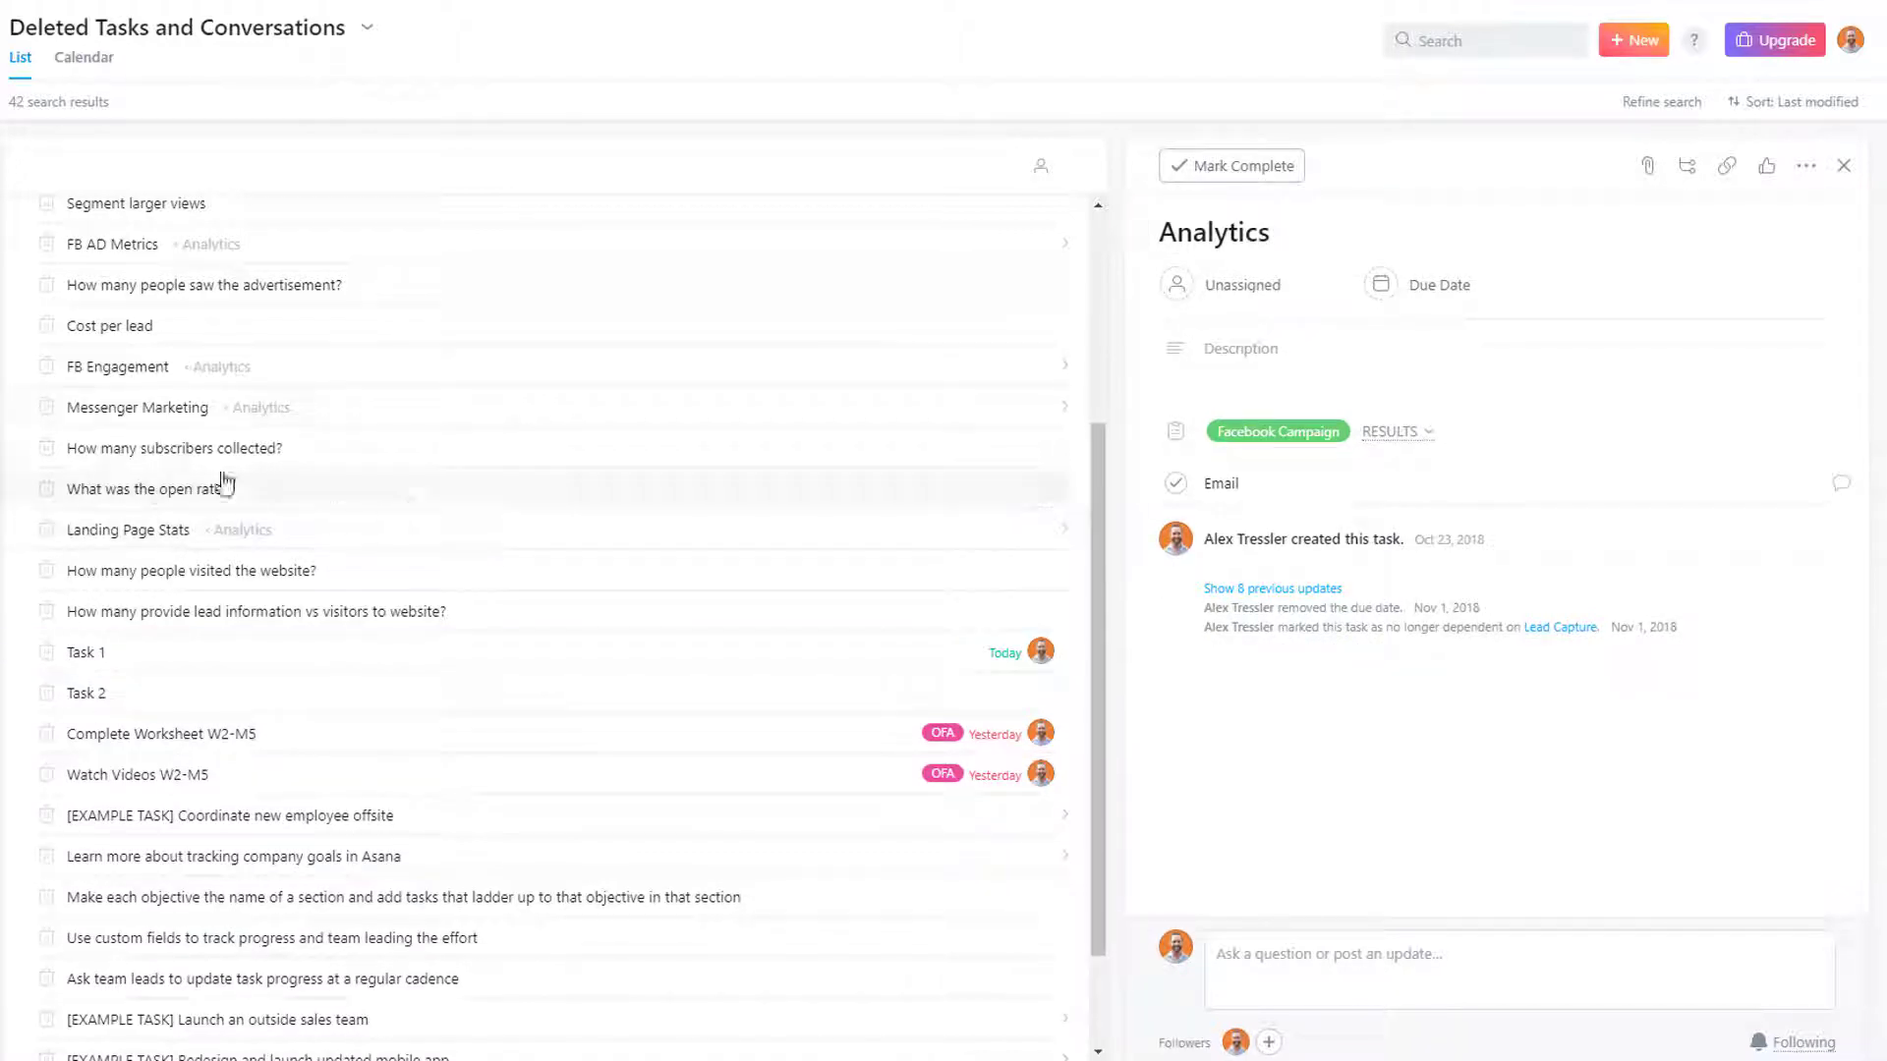
pyautogui.scroll(4, 156, 409)
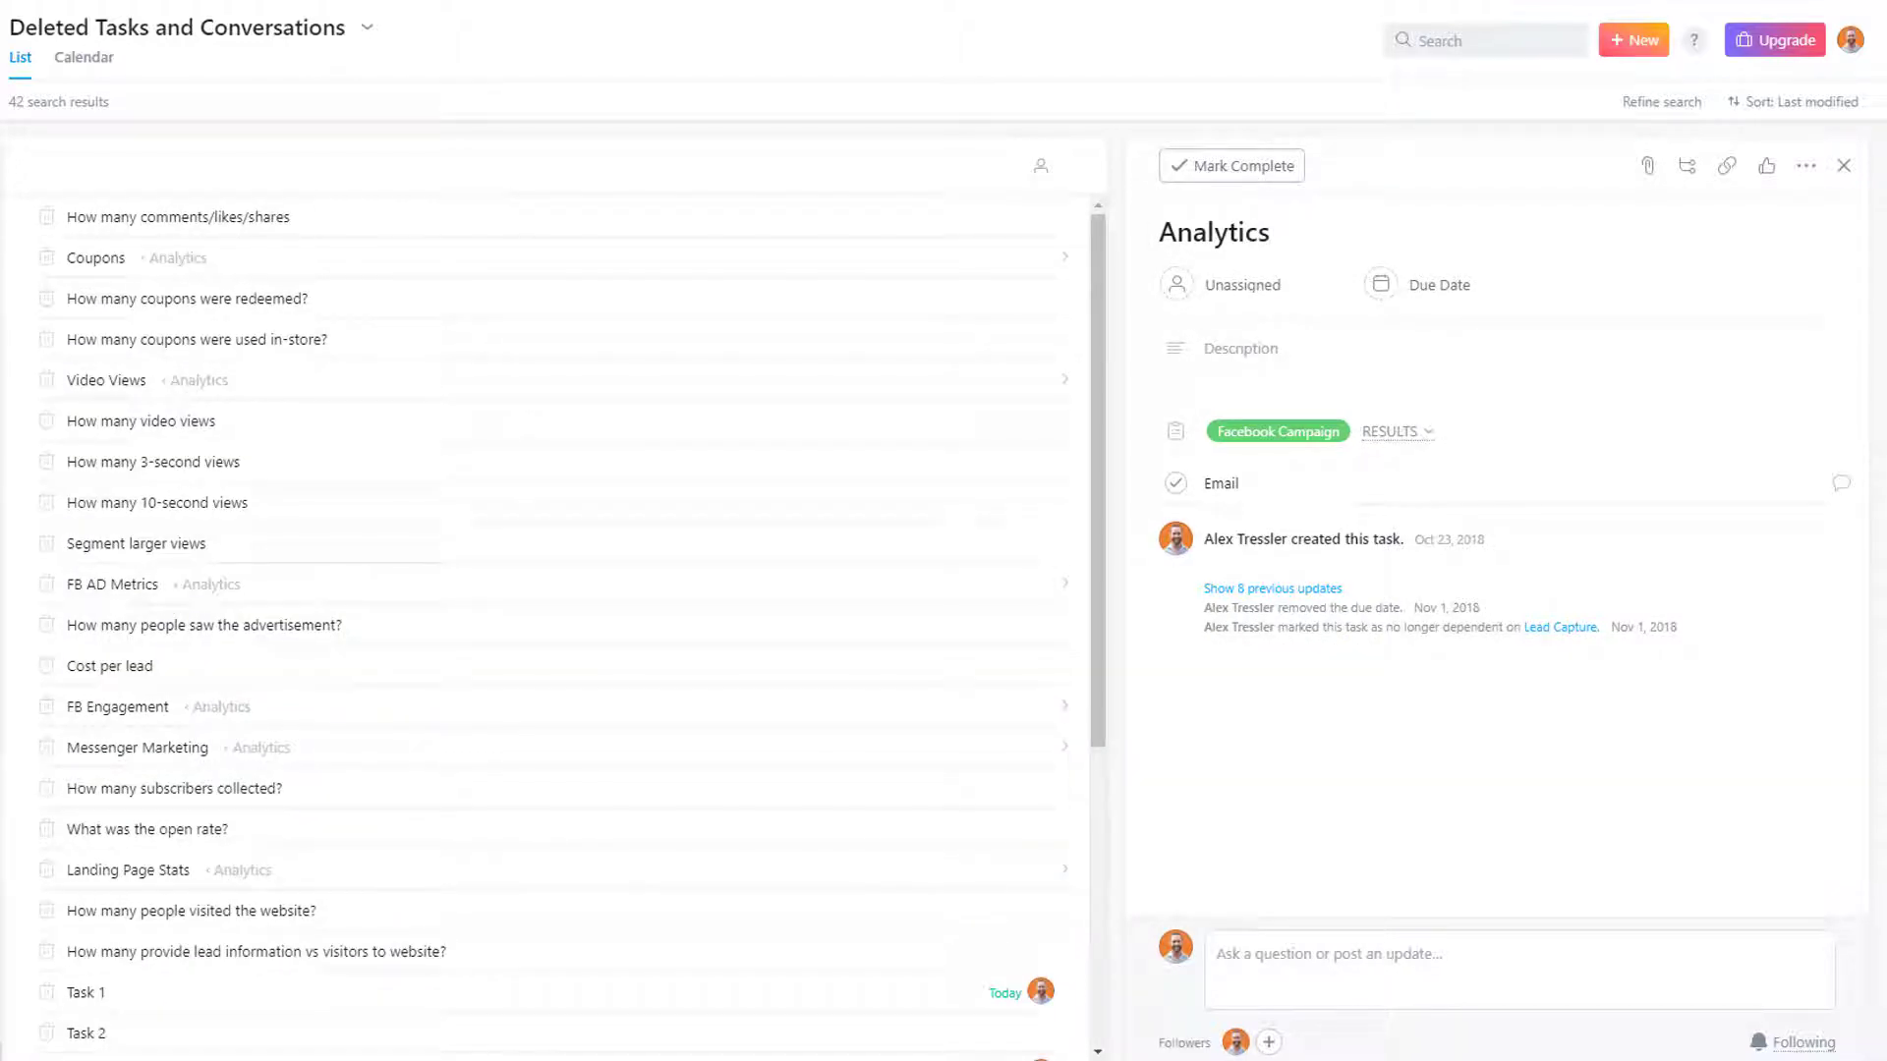
pyautogui.click(1277, 432)
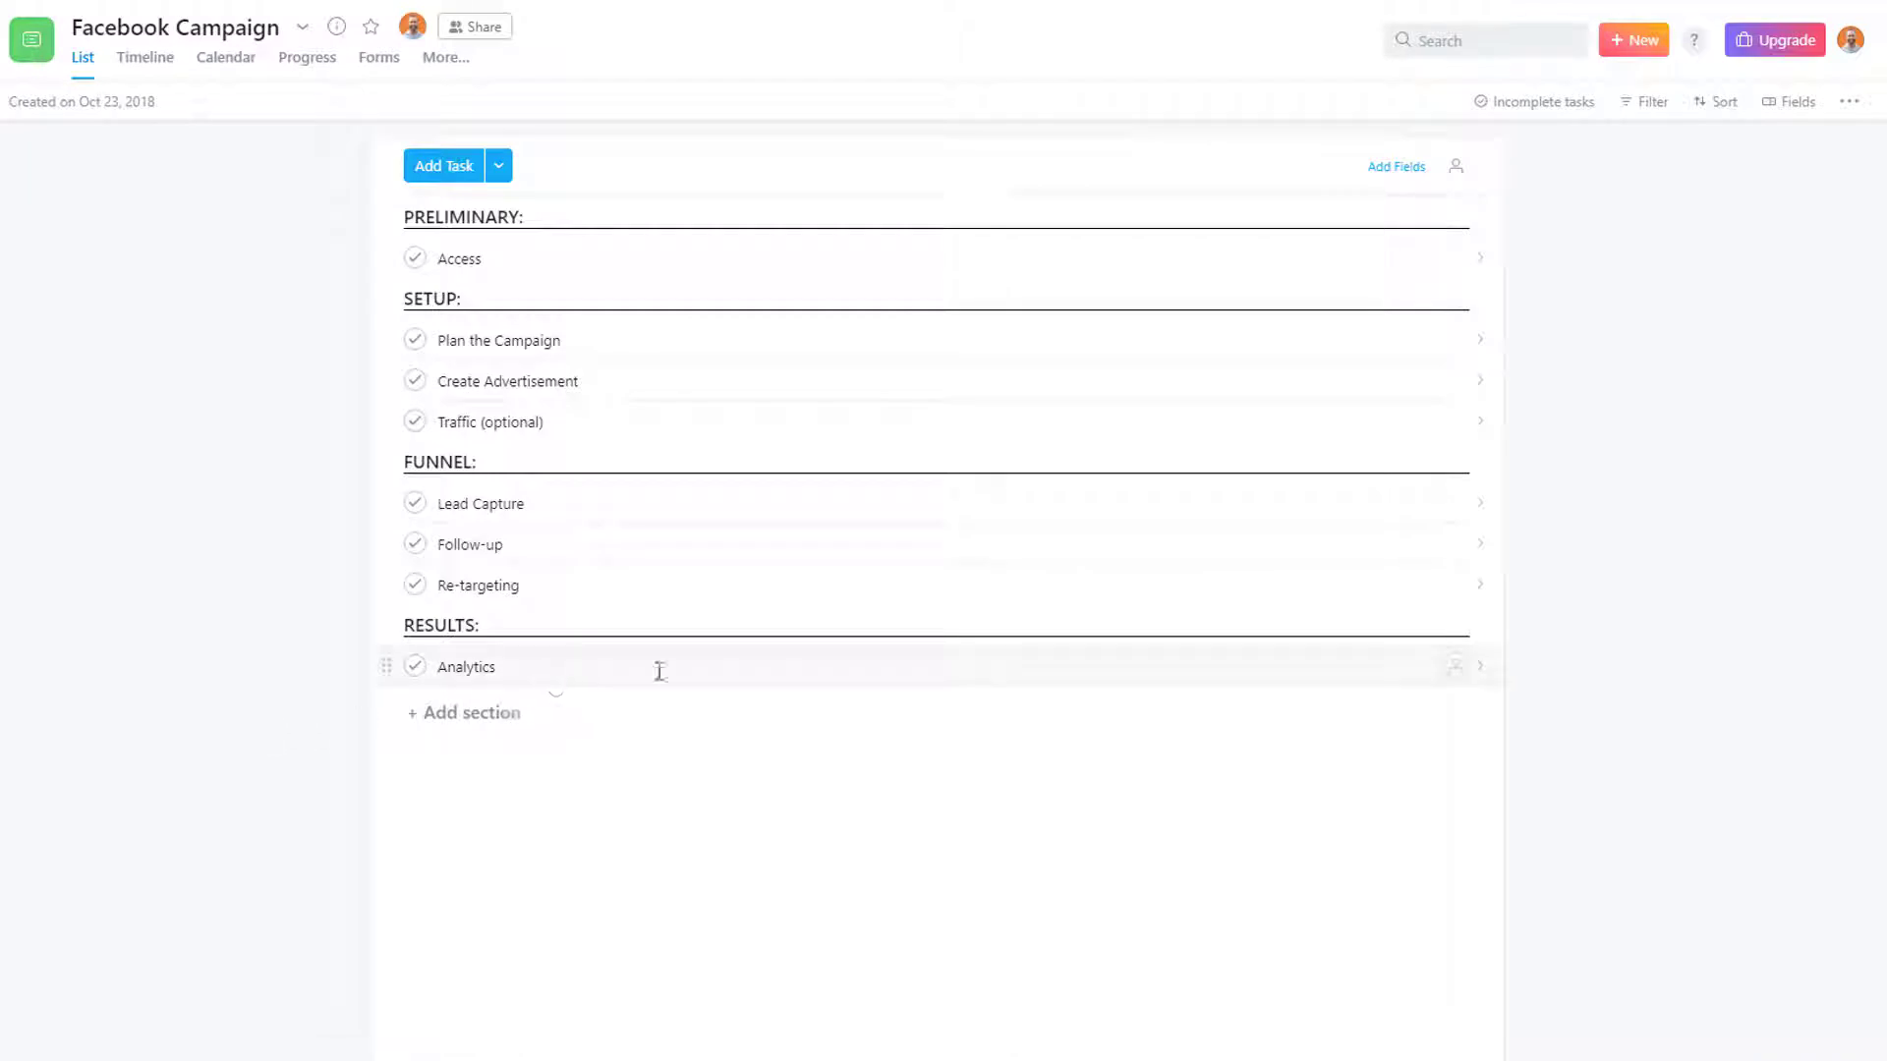
# - Open the restored Analytics task and view its actions menu without choosing any action
pyautogui.click(660, 671)
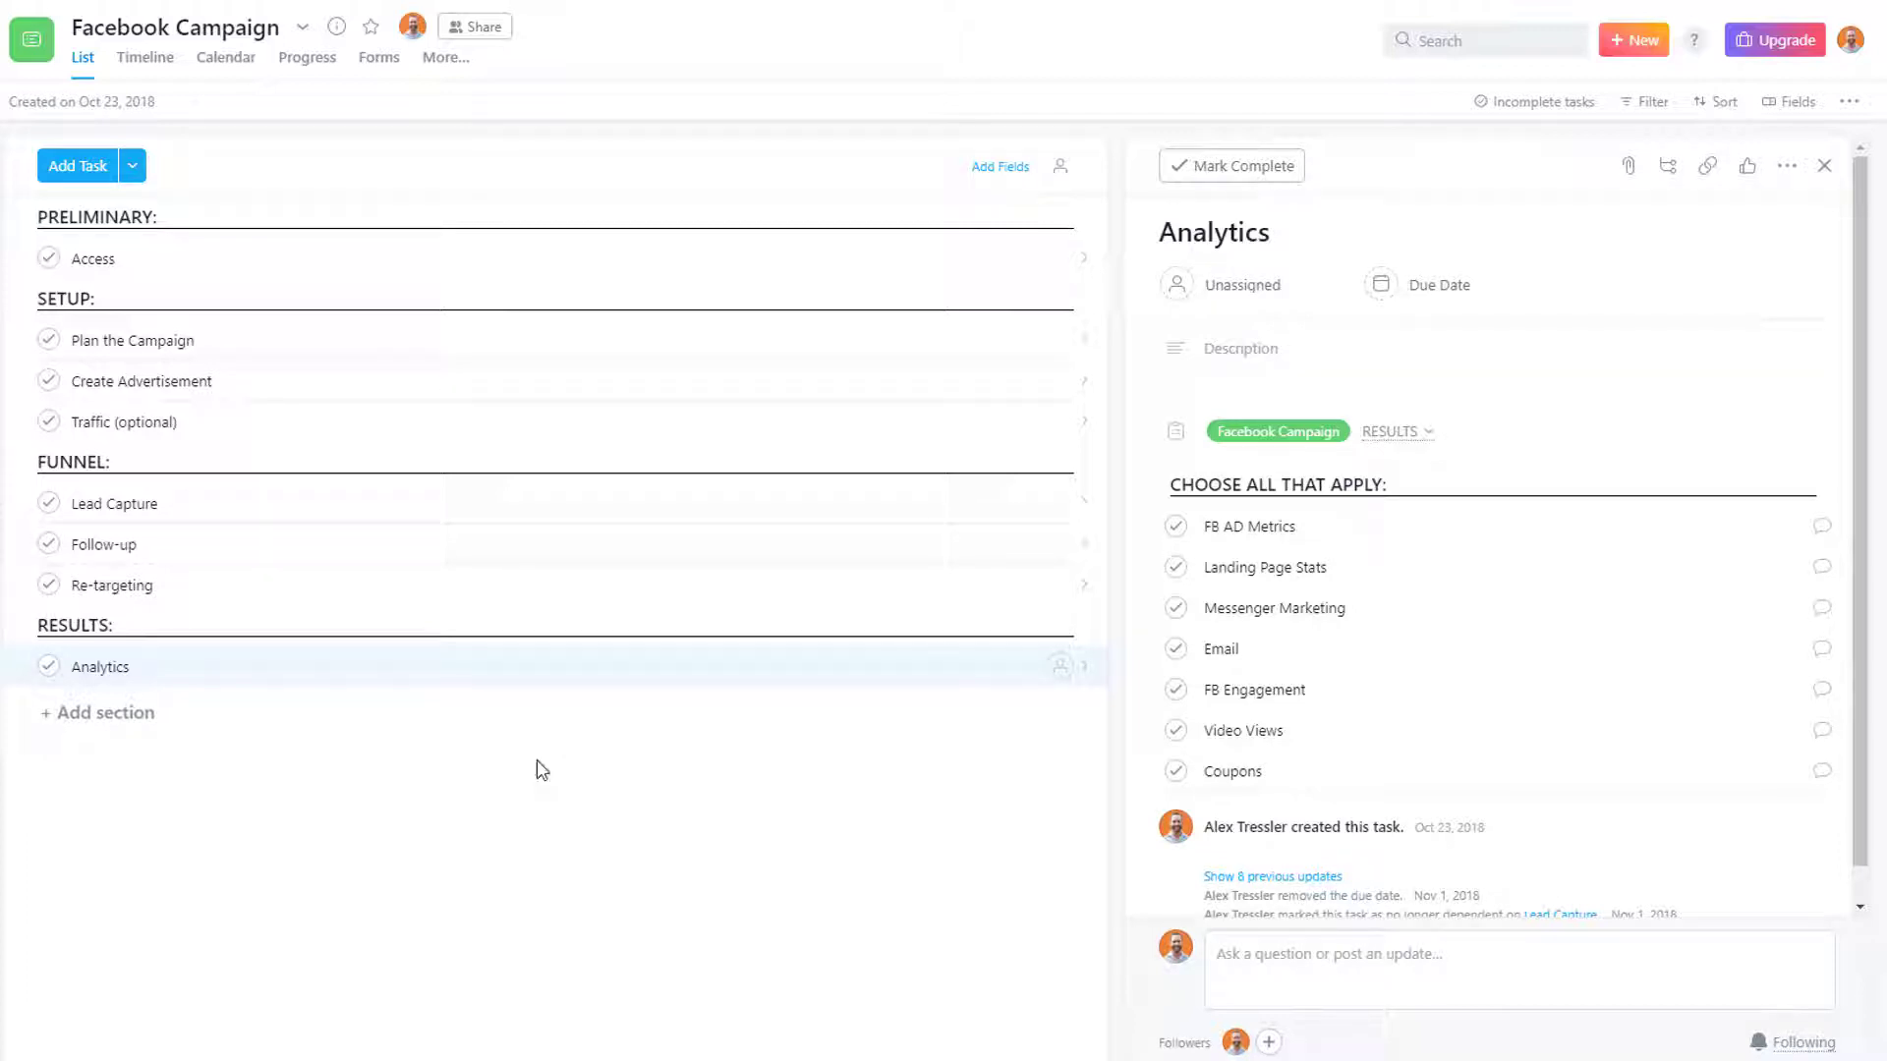
pyautogui.click(1787, 165)
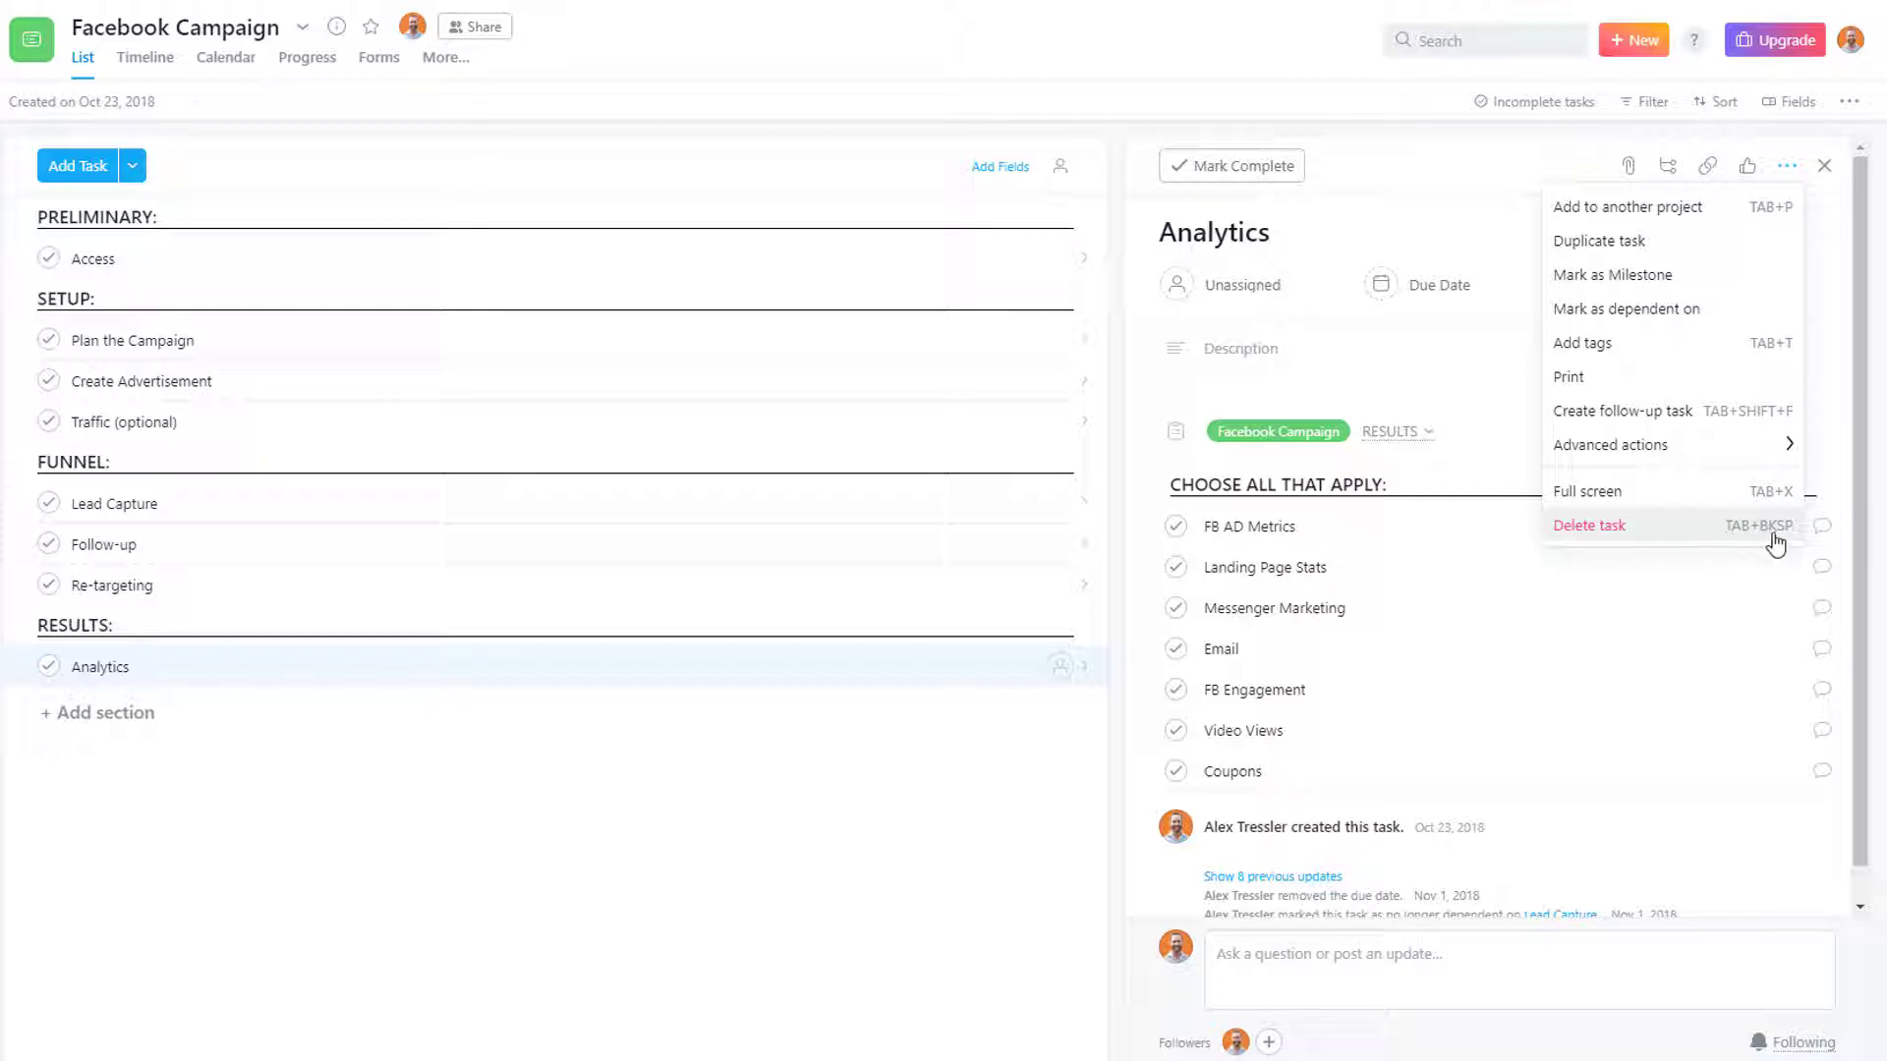
pyautogui.click(510, 786)
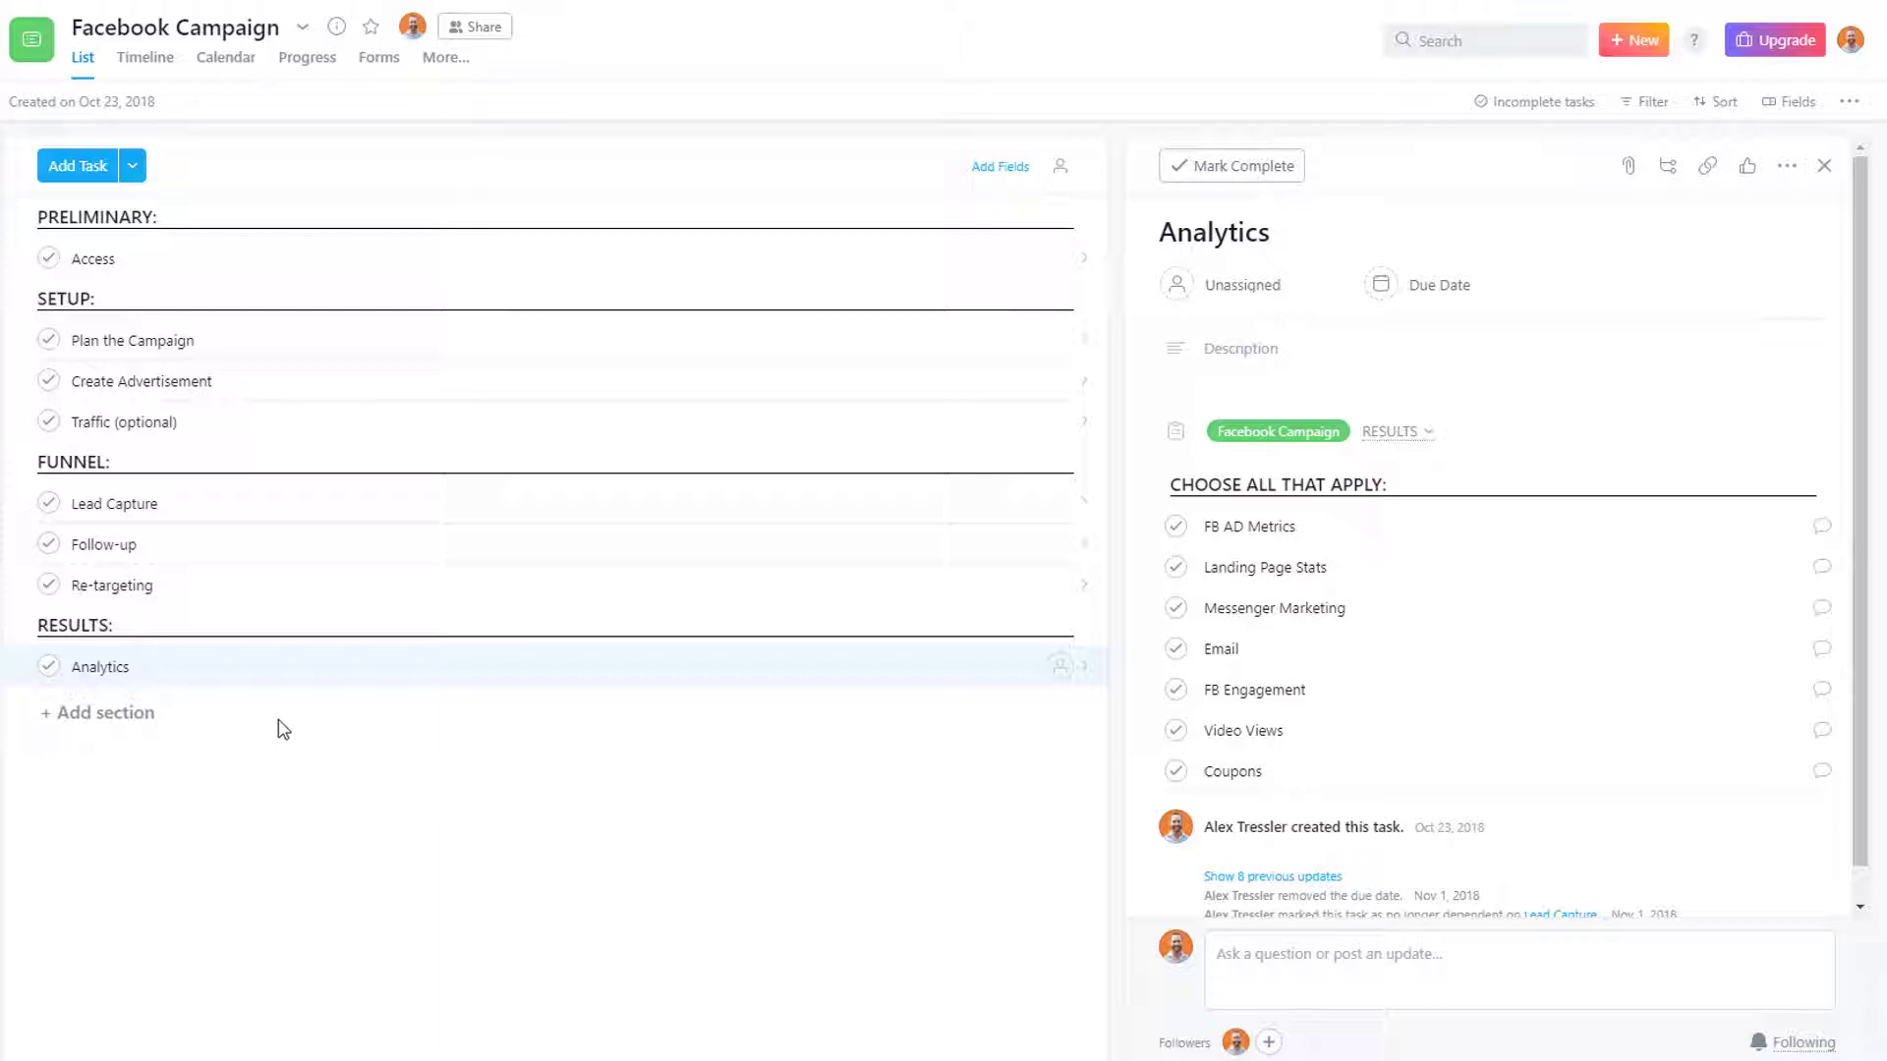
pyautogui.click(221, 672)
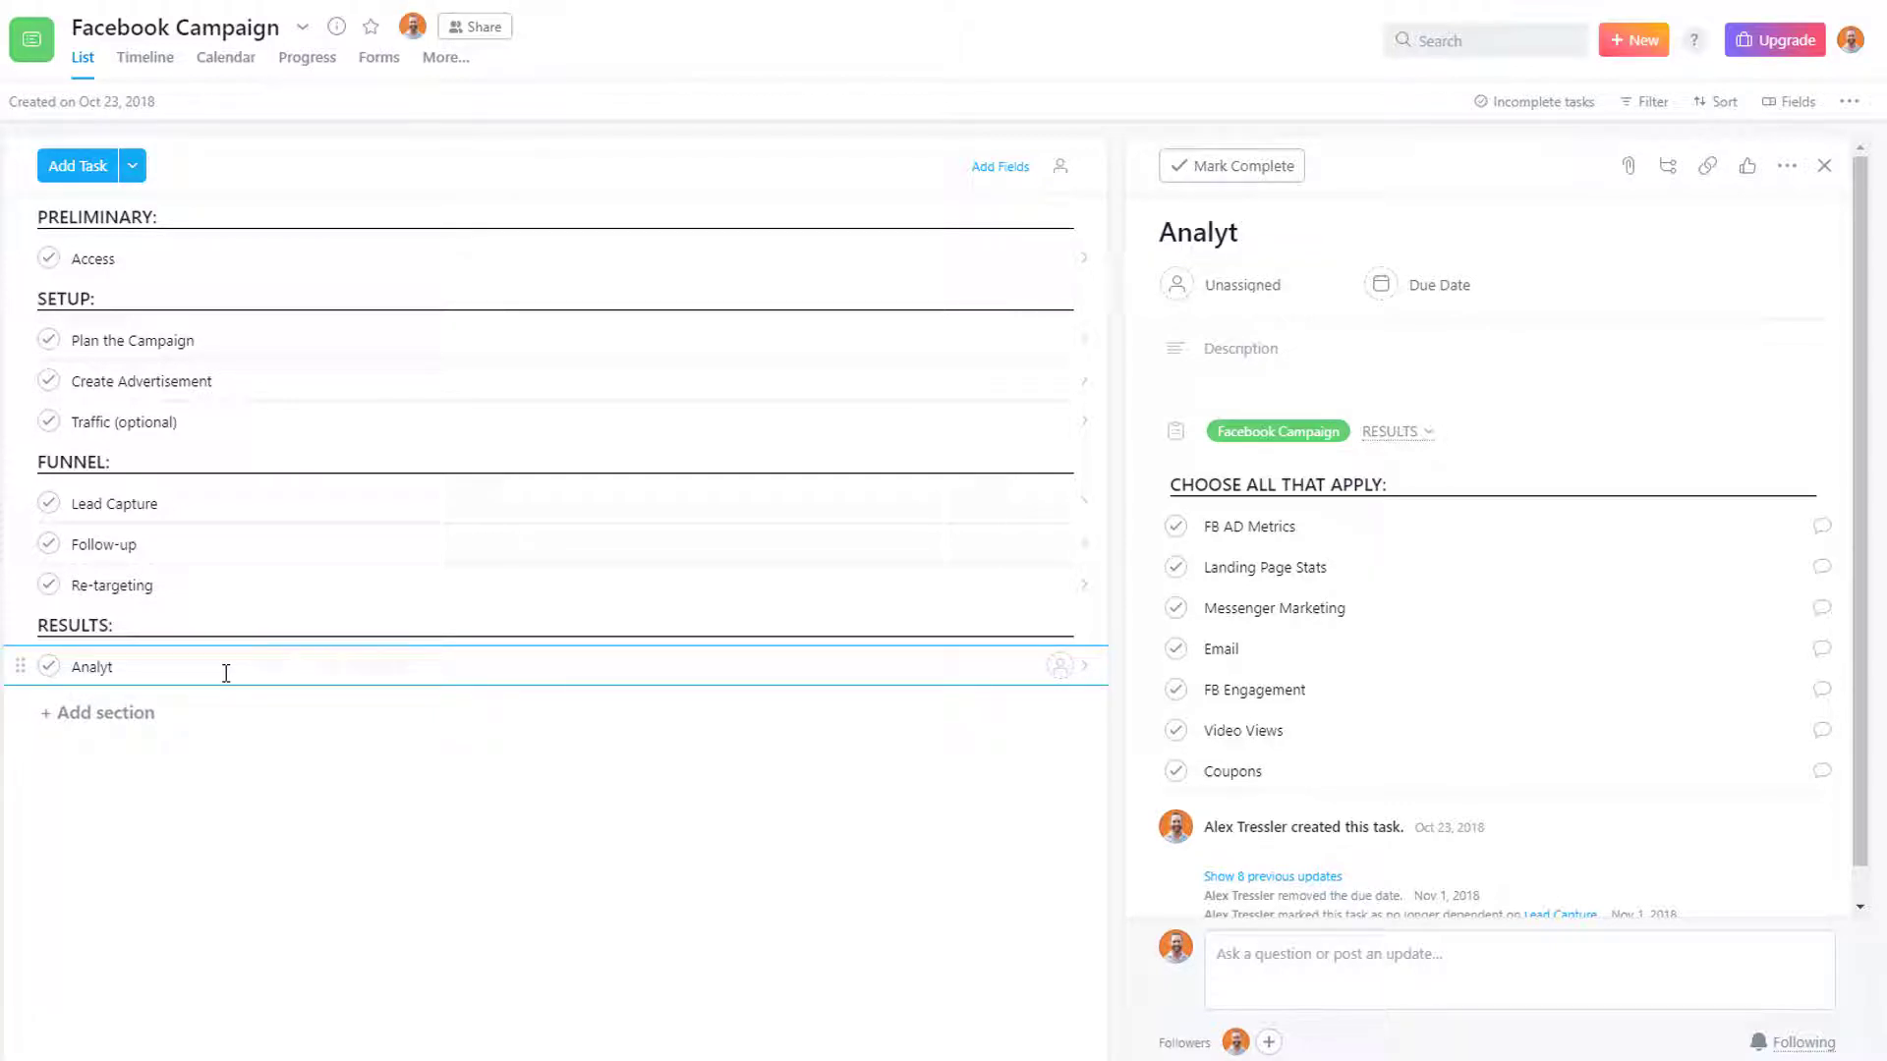
pyautogui.write('ics')
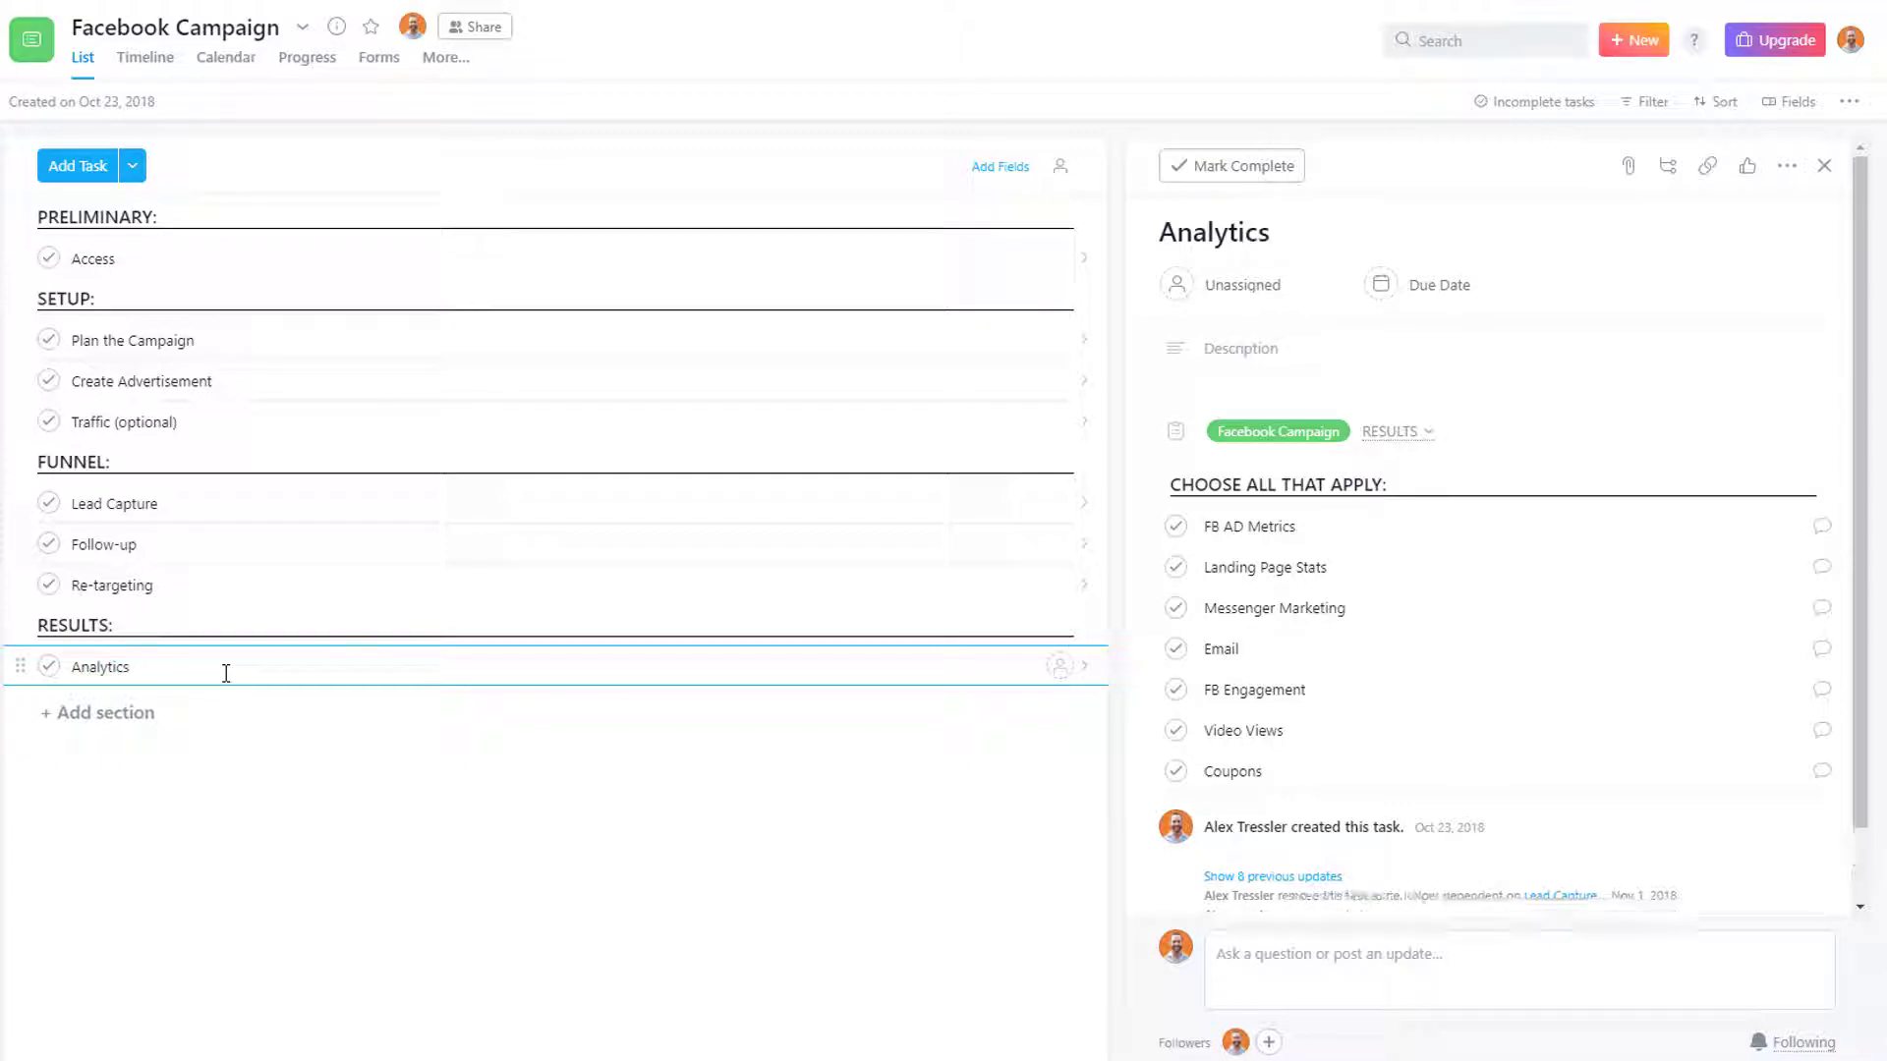
pyautogui.click(237, 802)
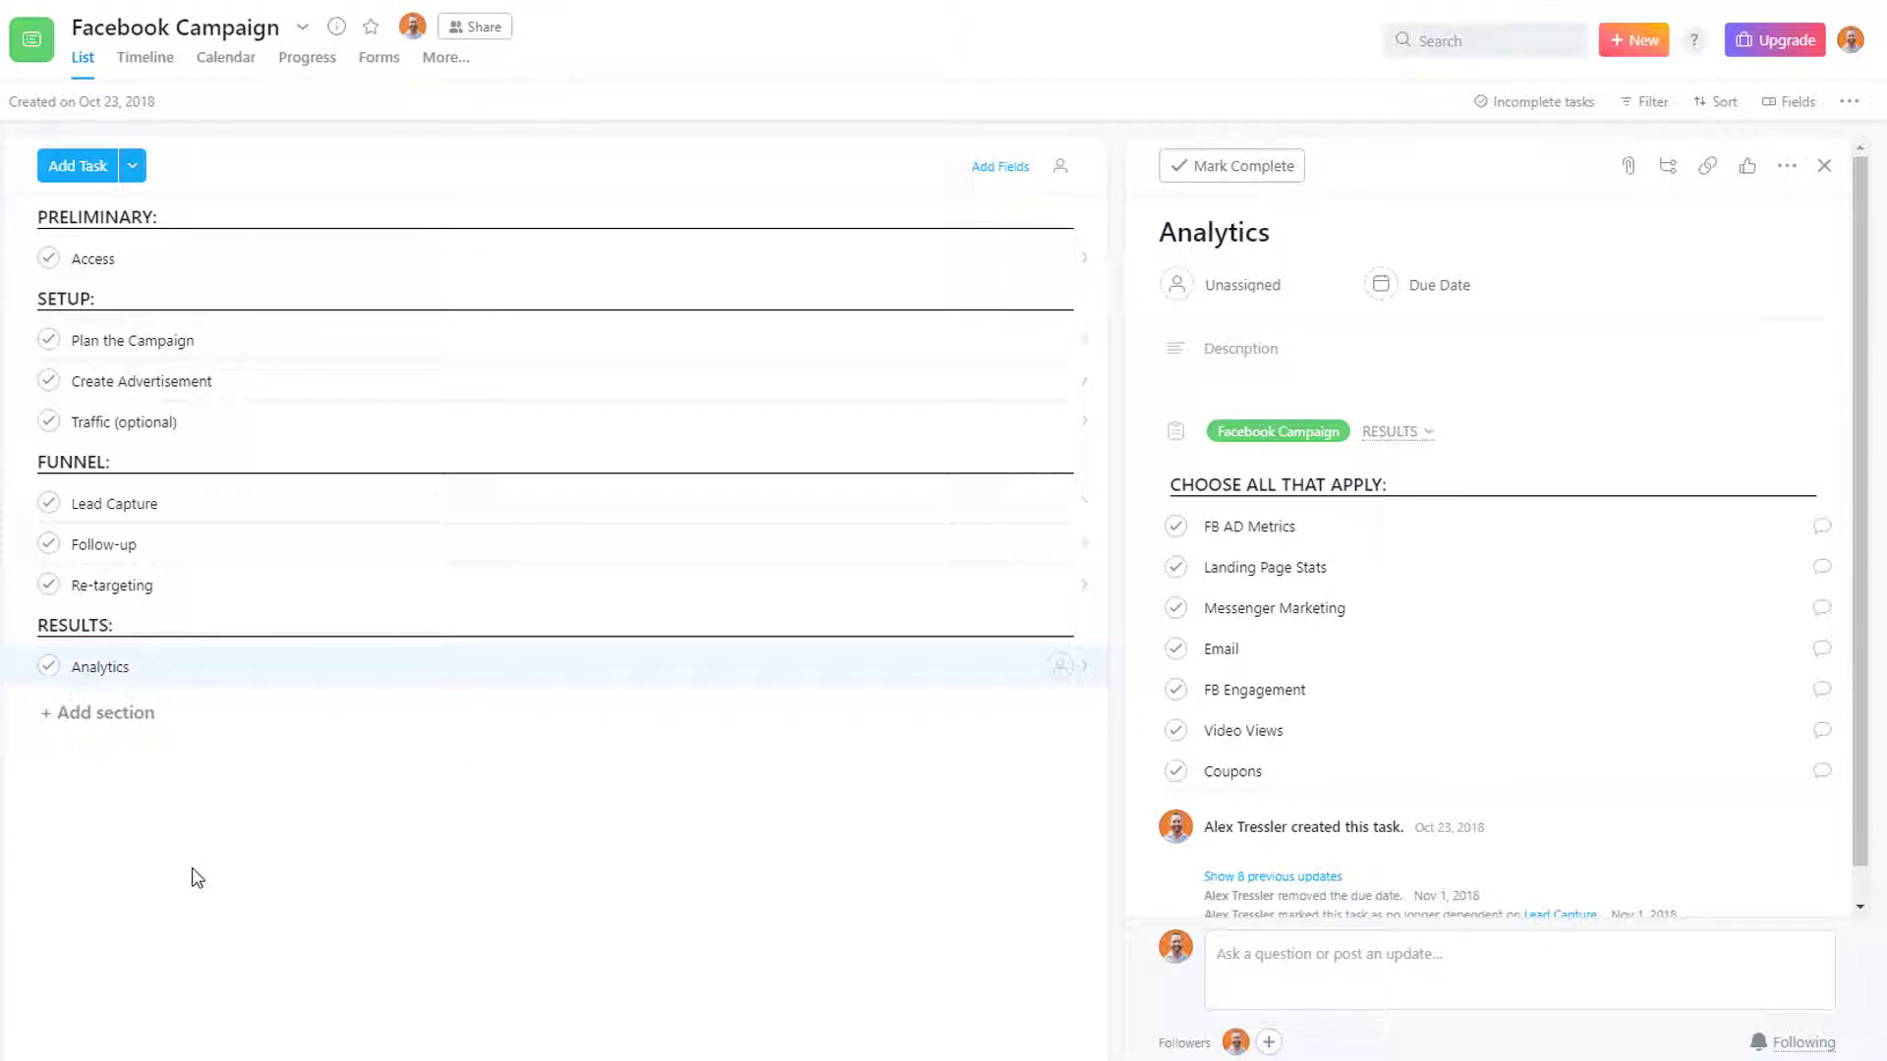